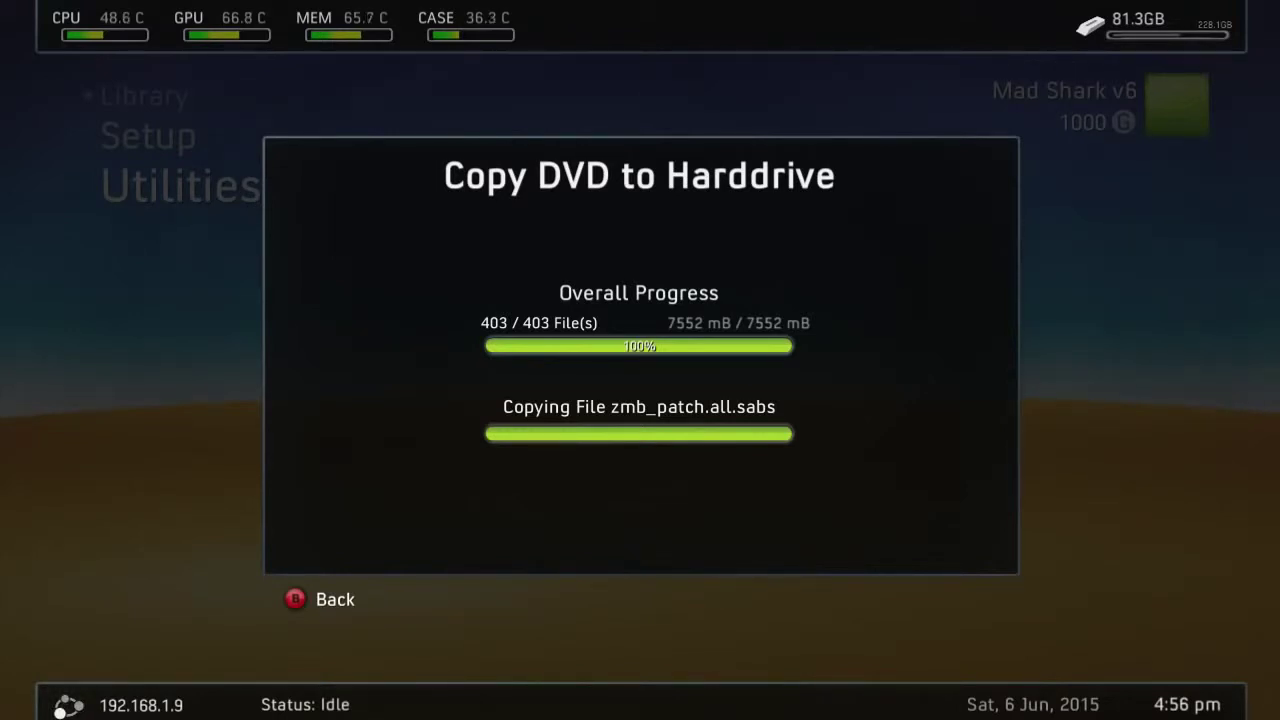
- Leave the finished DVD copy screen and open the Hdd1: drive in the File Manager
{"action": "key", "text": "Escape"}
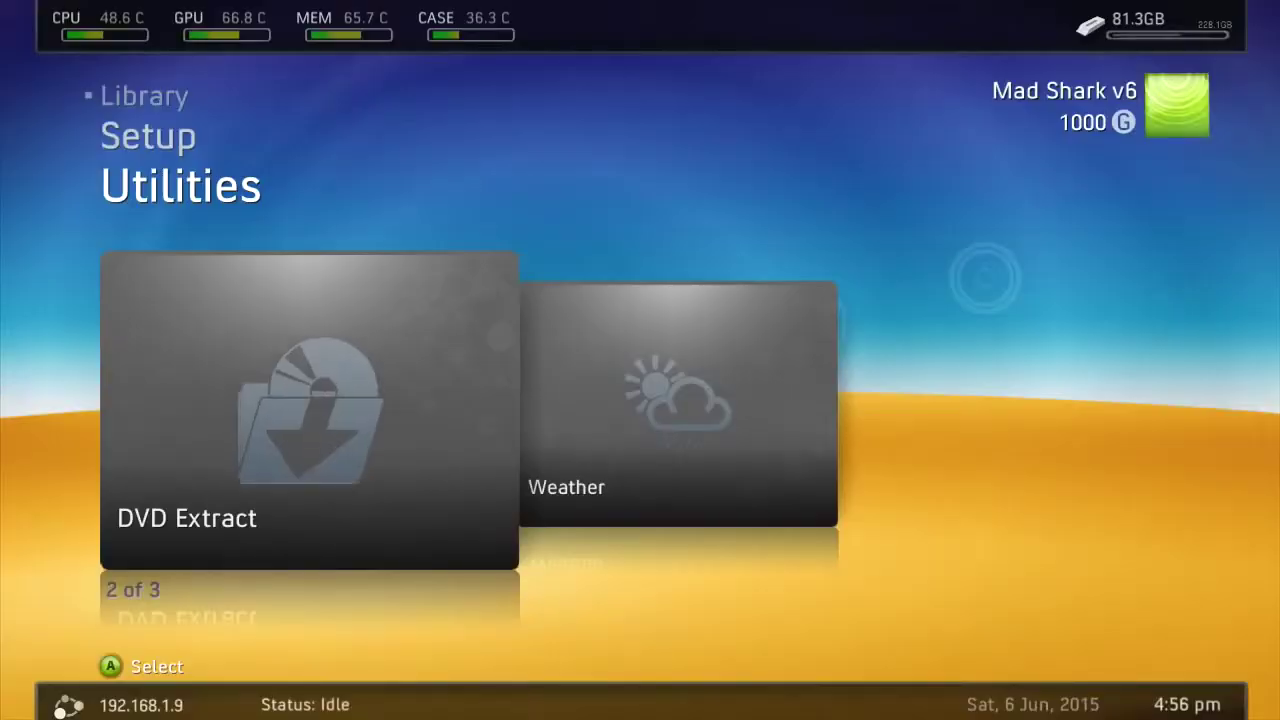
{"action": "key", "text": "Left"}
{"action": "key", "text": "Return"}
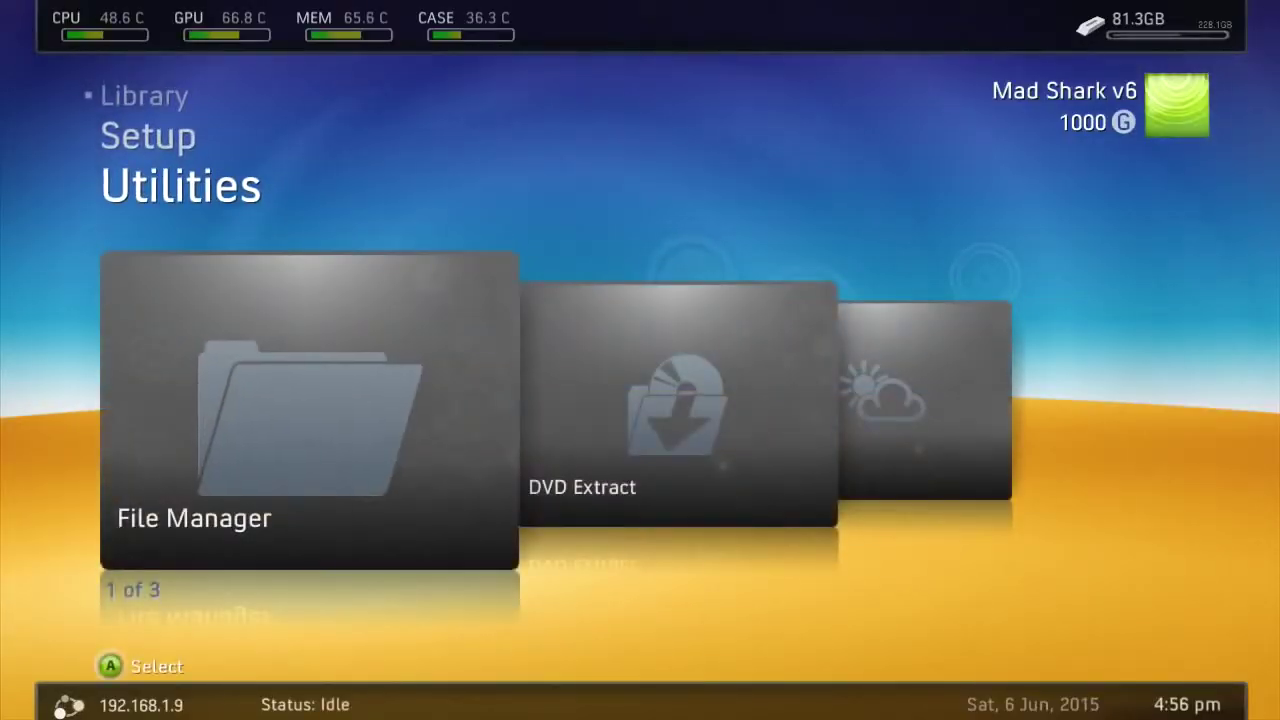
{"action": "key", "text": "Down"}
{"action": "key", "text": "Down"}
{"action": "key", "text": "Return"}
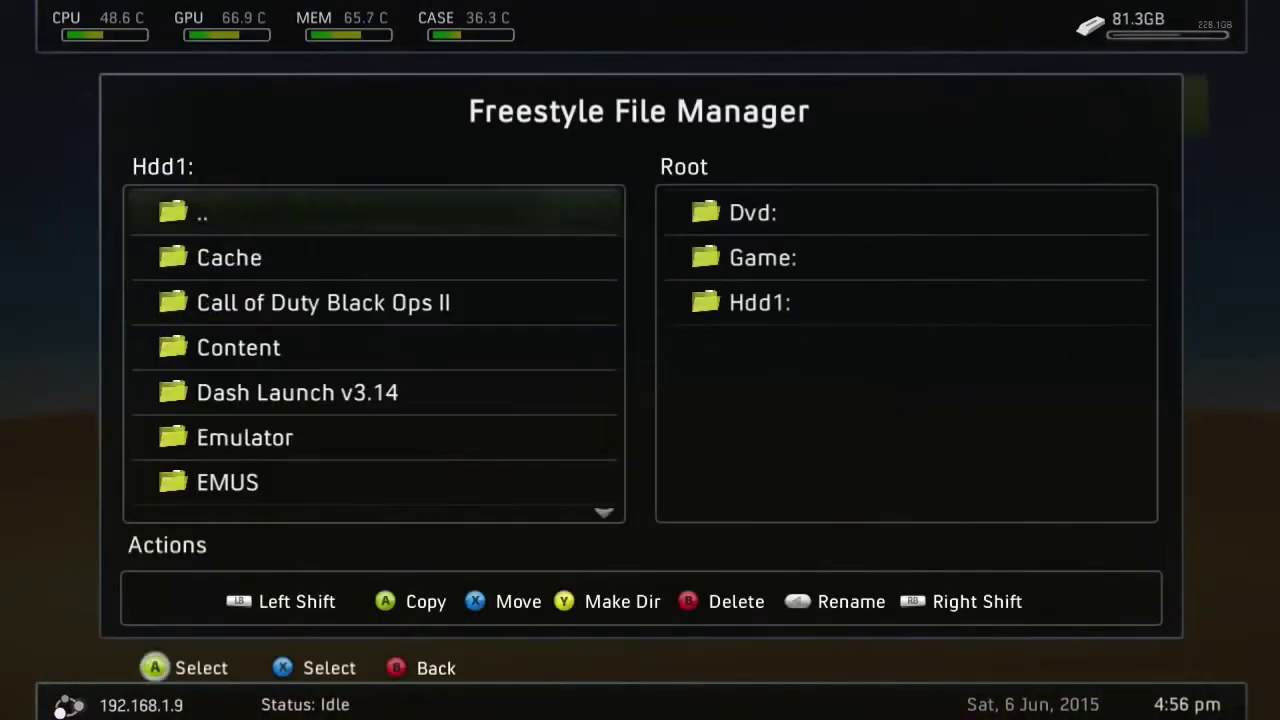
- Open the Call of Duty Black Ops II folder inside the Games folder on Hdd1:
{"action": "key", "text": "Down"}
{"action": "key", "text": "Down"}
{"action": "key", "text": "Down"}
{"action": "key", "text": "Down"}
{"action": "key", "text": "Down"}
{"action": "key", "text": "Down"}
{"action": "key", "text": "Down"}
{"action": "key", "text": "Down"}
{"action": "key", "text": "Down"}
{"action": "key", "text": "Down"}
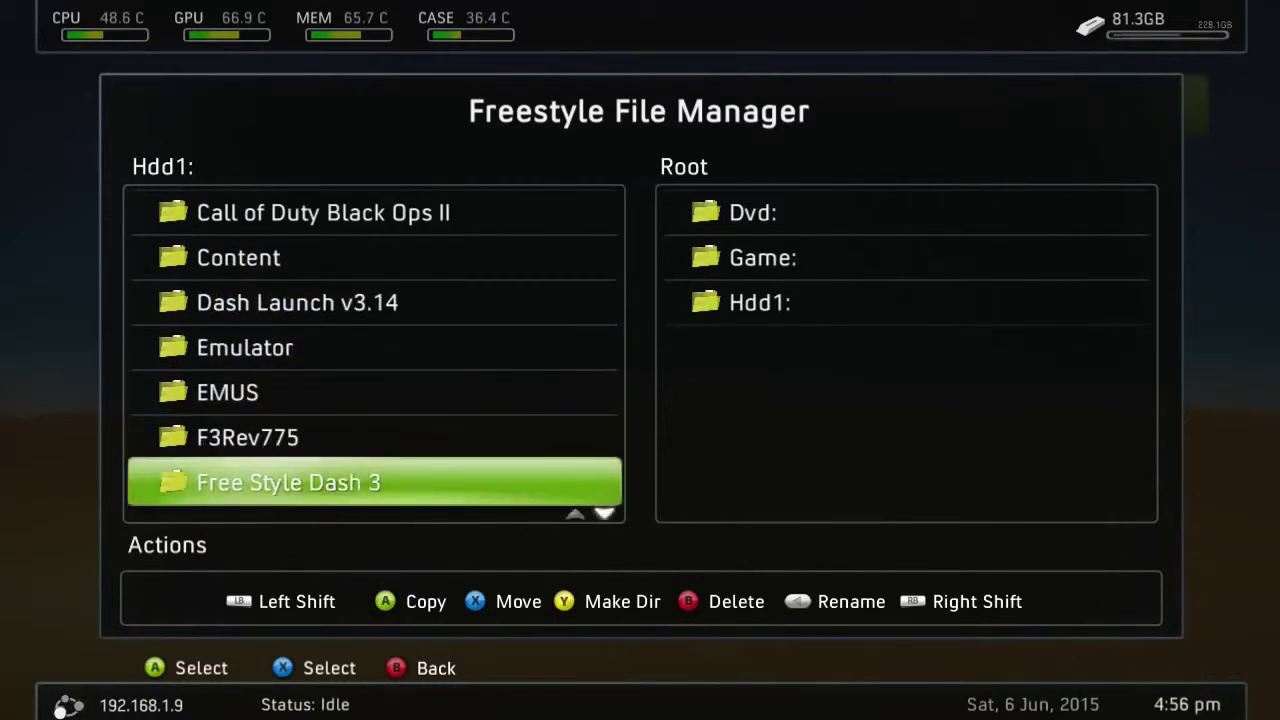
{"action": "key", "text": "Up"}
{"action": "key", "text": "Return"}
{"action": "key", "text": "Down"}
{"action": "key", "text": "Down"}
{"action": "key", "text": "Down"}
{"action": "key", "text": "Down"}
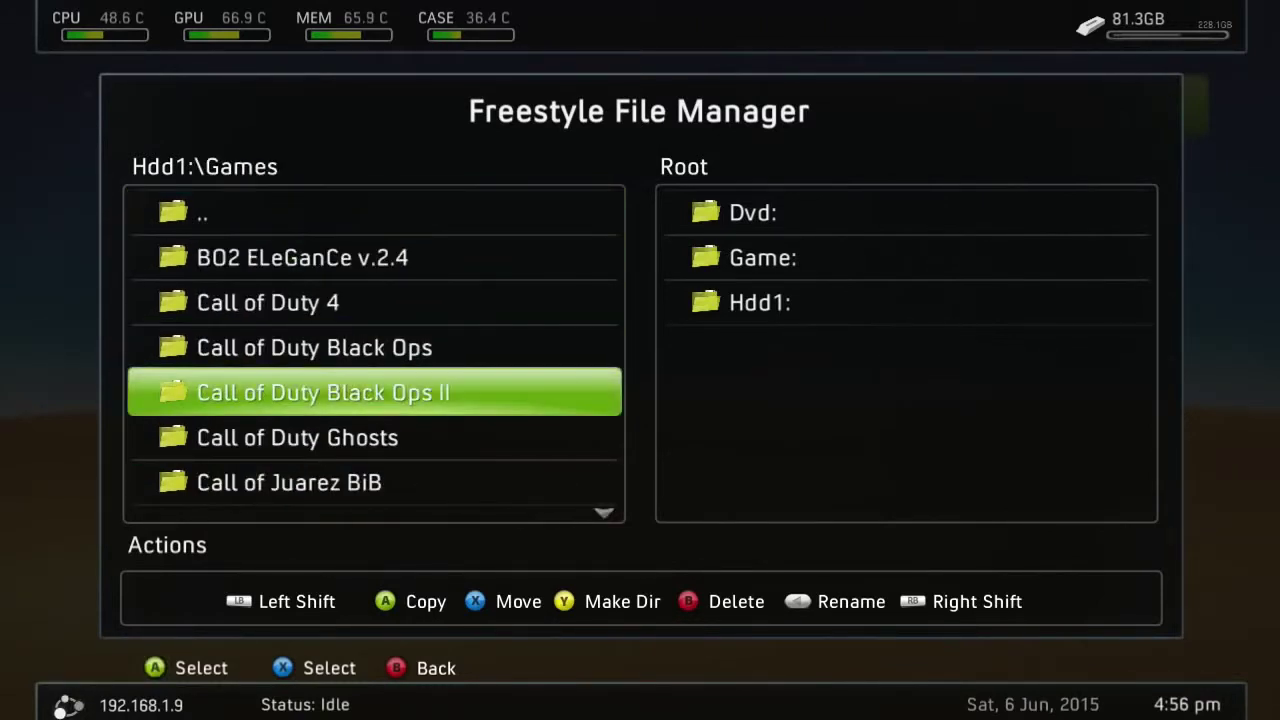
{"action": "key", "text": "Return"}
- Find default.xex in the Call of Duty Black Ops II folder and launch it
{"action": "key", "text": "Down"}
{"action": "key", "text": "Down"}
{"action": "key", "text": "Down"}
{"action": "key", "text": "Down"}
{"action": "key", "text": "Down"}
{"action": "key", "text": "Down"}
{"action": "key", "text": "Down"}
{"action": "key", "text": "Down"}
{"action": "key", "text": "Down"}
{"action": "key", "text": "Down"}
{"action": "key", "text": "Down"}
{"action": "key", "text": "Down"}
{"action": "key", "text": "Down"}
{"action": "key", "text": "Down"}
{"action": "key", "text": "Down"}
{"action": "key", "text": "Down"}
{"action": "key", "text": "Down"}
{"action": "key", "text": "Down"}
{"action": "key", "text": "Down"}
{"action": "key", "text": "Down"}
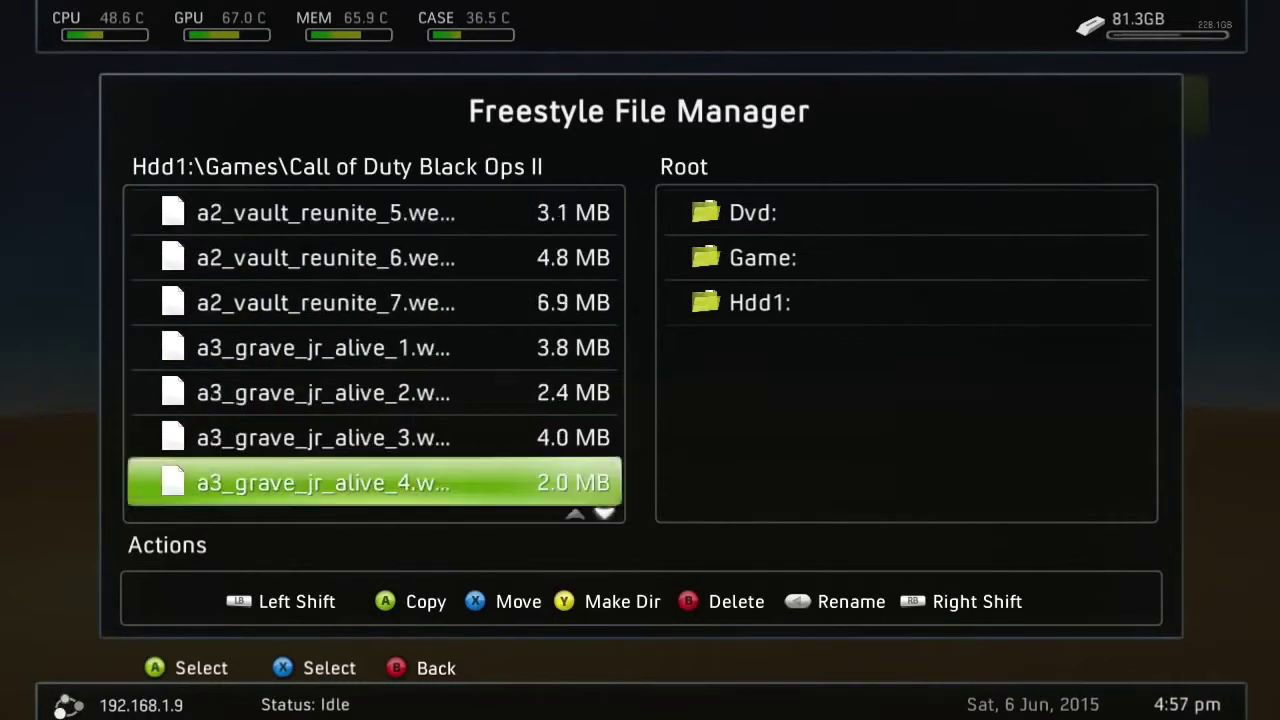
{"action": "key", "text": "Down"}
{"action": "key", "text": "Down"}
{"action": "key", "text": "Down"}
{"action": "key", "text": "Down"}
{"action": "key", "text": "Down"}
{"action": "key", "text": "Down"}
{"action": "key", "text": "Down"}
{"action": "key", "text": "Down"}
{"action": "key", "text": "Down"}
{"action": "key", "text": "Down"}
{"action": "key", "text": "Down"}
{"action": "key", "text": "Down"}
{"action": "key", "text": "Down"}
{"action": "key", "text": "Down"}
{"action": "key", "text": "Down"}
{"action": "key", "text": "Down"}
{"action": "key", "text": "Down"}
{"action": "key", "text": "Down"}
{"action": "key", "text": "Down"}
{"action": "key", "text": "Down"}
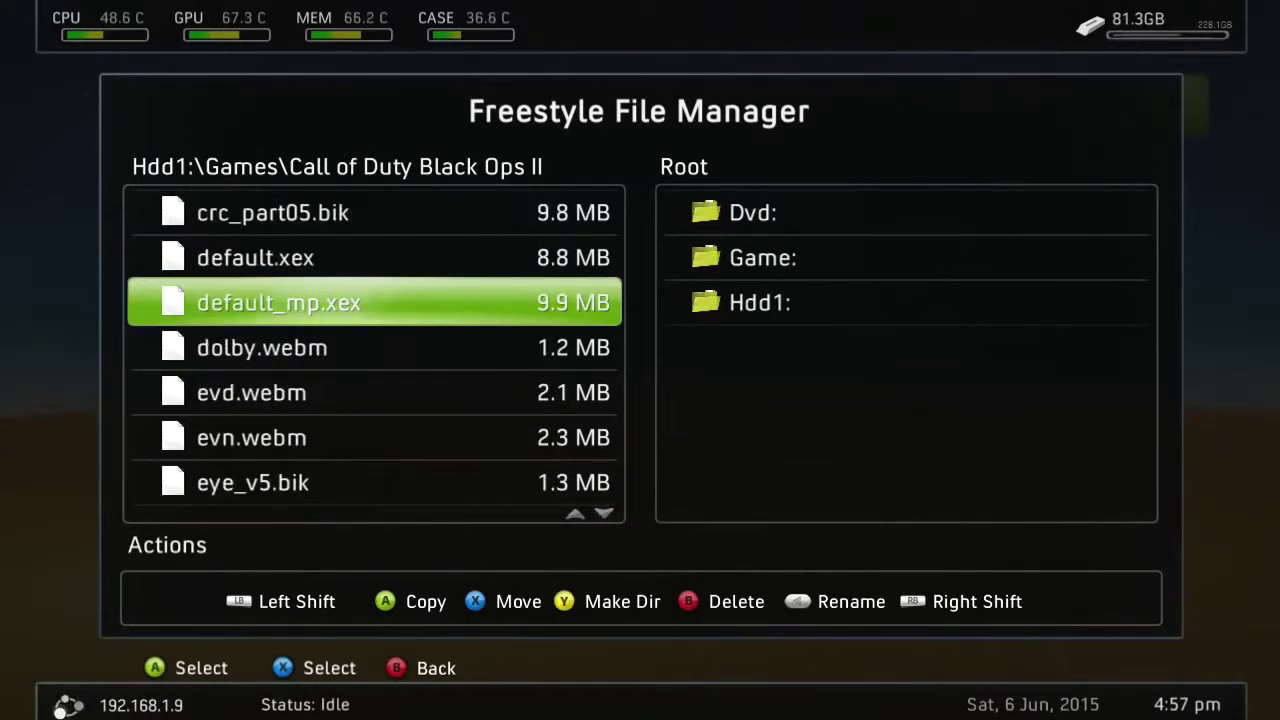
{"action": "key", "text": "Up"}
{"action": "key", "text": "Down"}
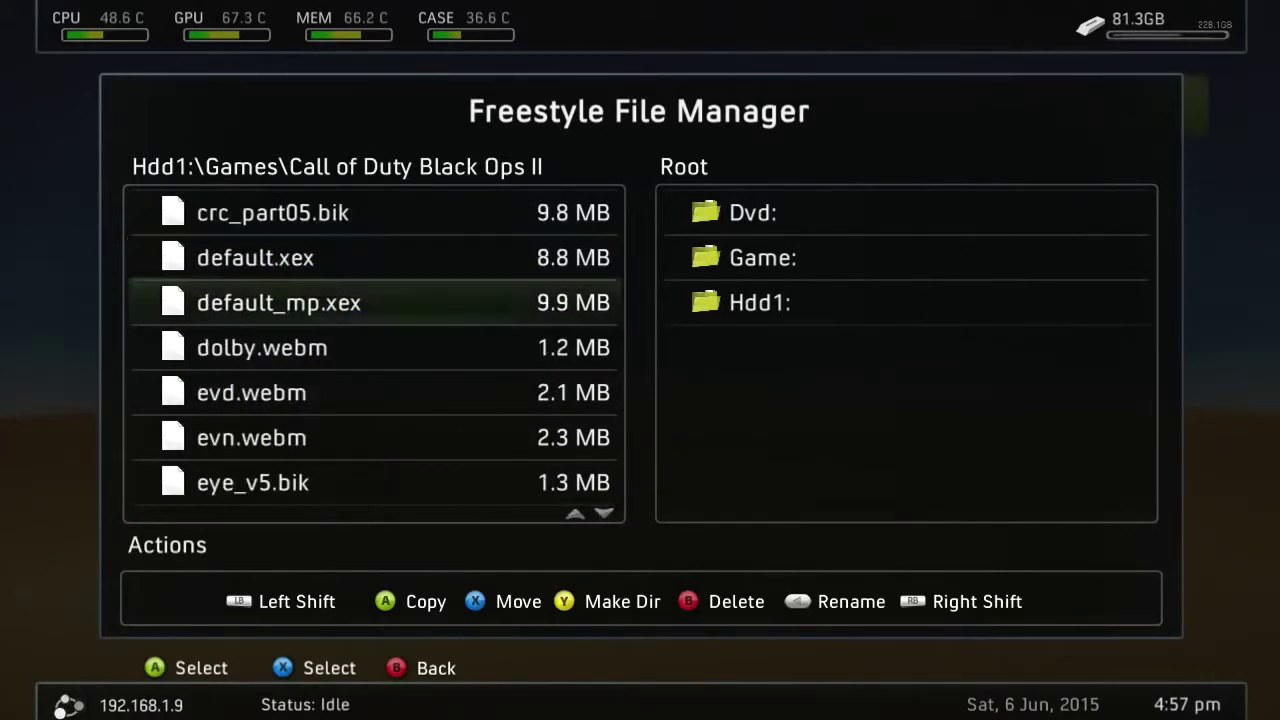
{"action": "key", "text": "Up"}
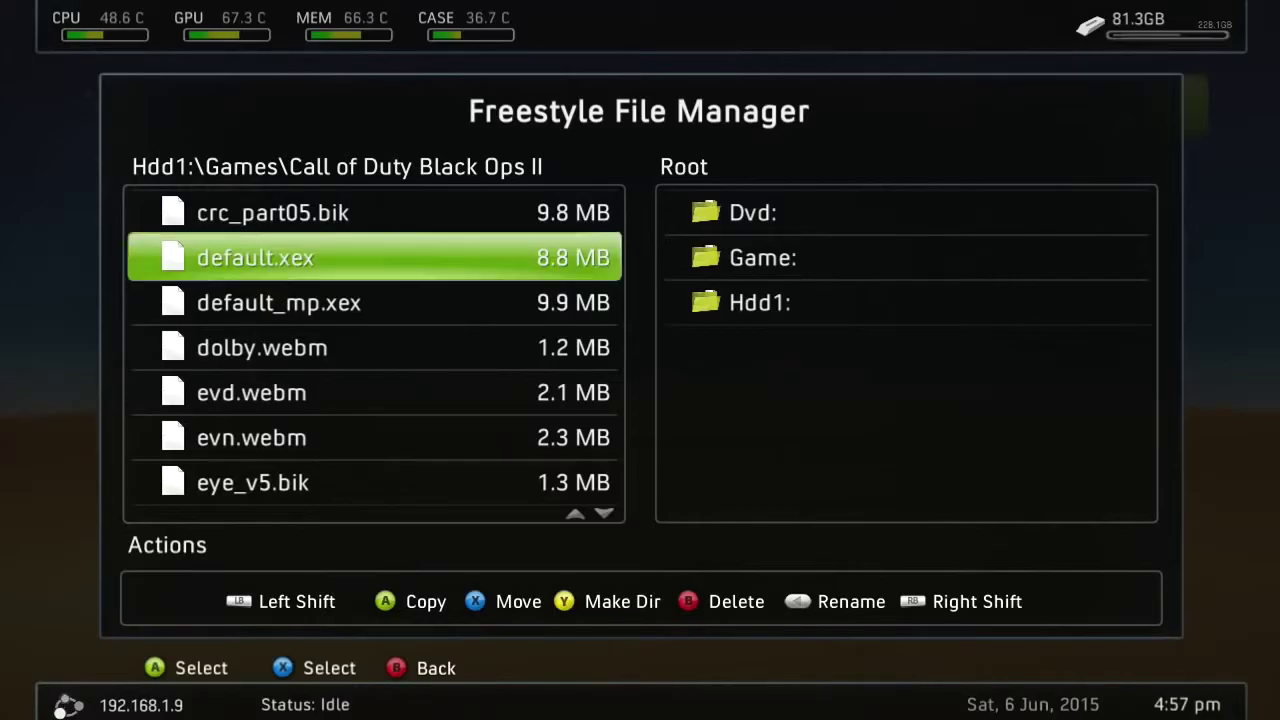
{"action": "key", "text": "Return"}
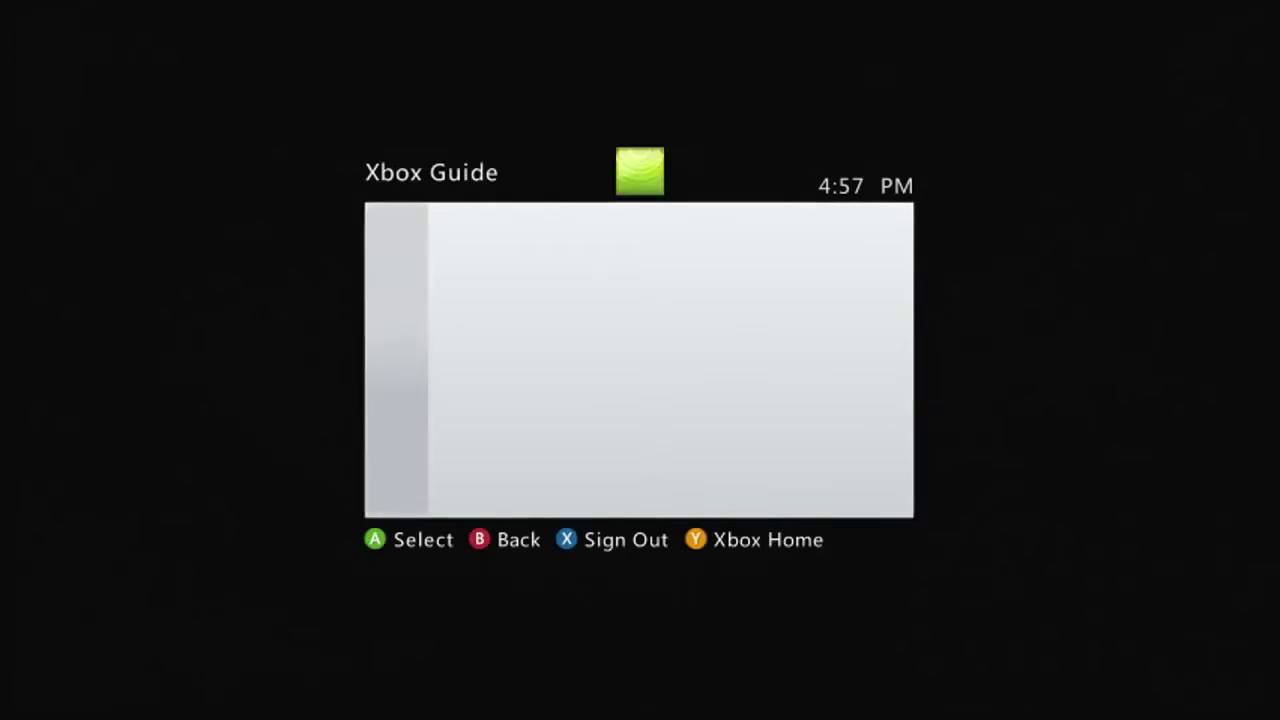
- From Xbox Home, eject the Call of Duty Black Ops II disc and close the tray
{"action": "key", "text": "y"}
{"action": "key", "text": "Return"}
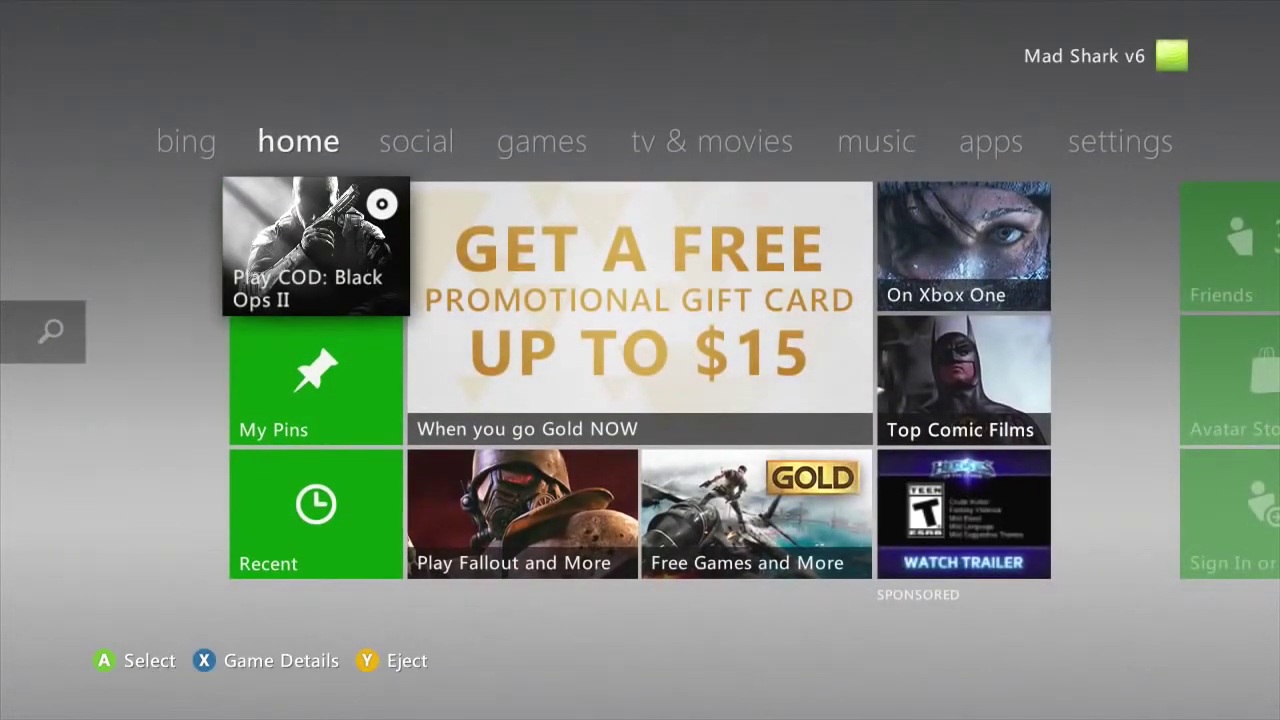
{"action": "key", "text": "y"}
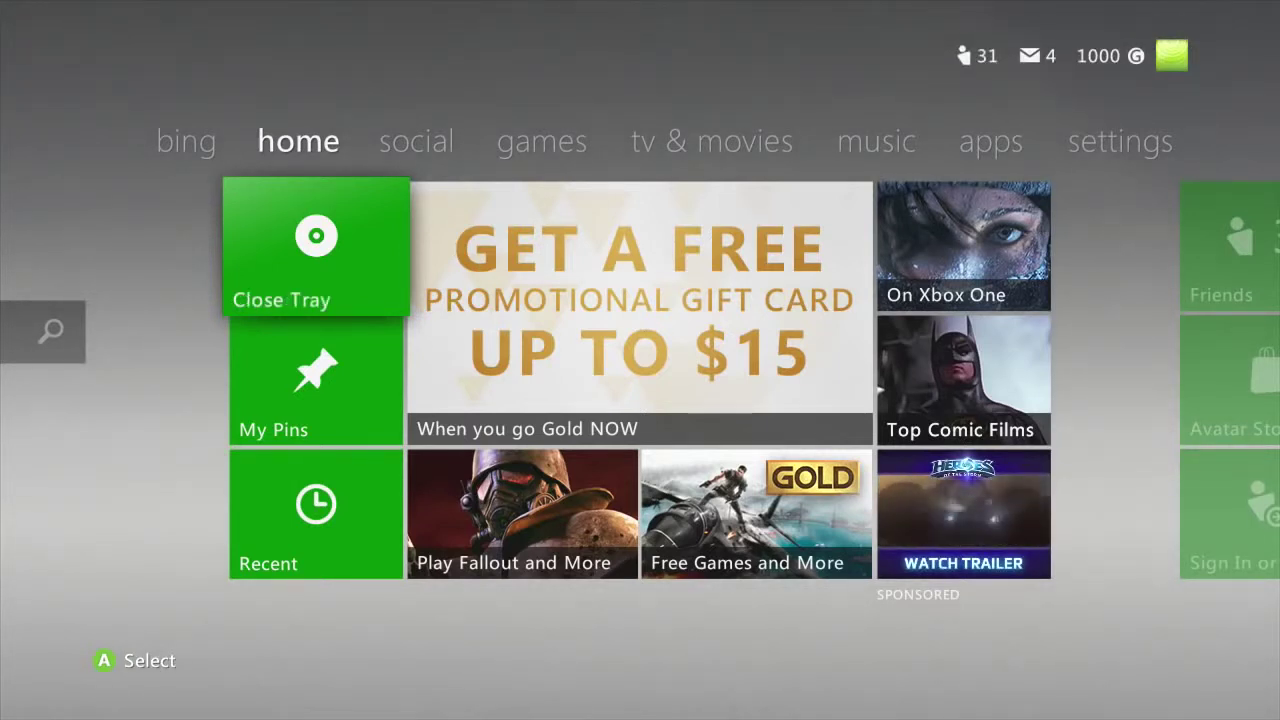
{"action": "key", "text": "a"}
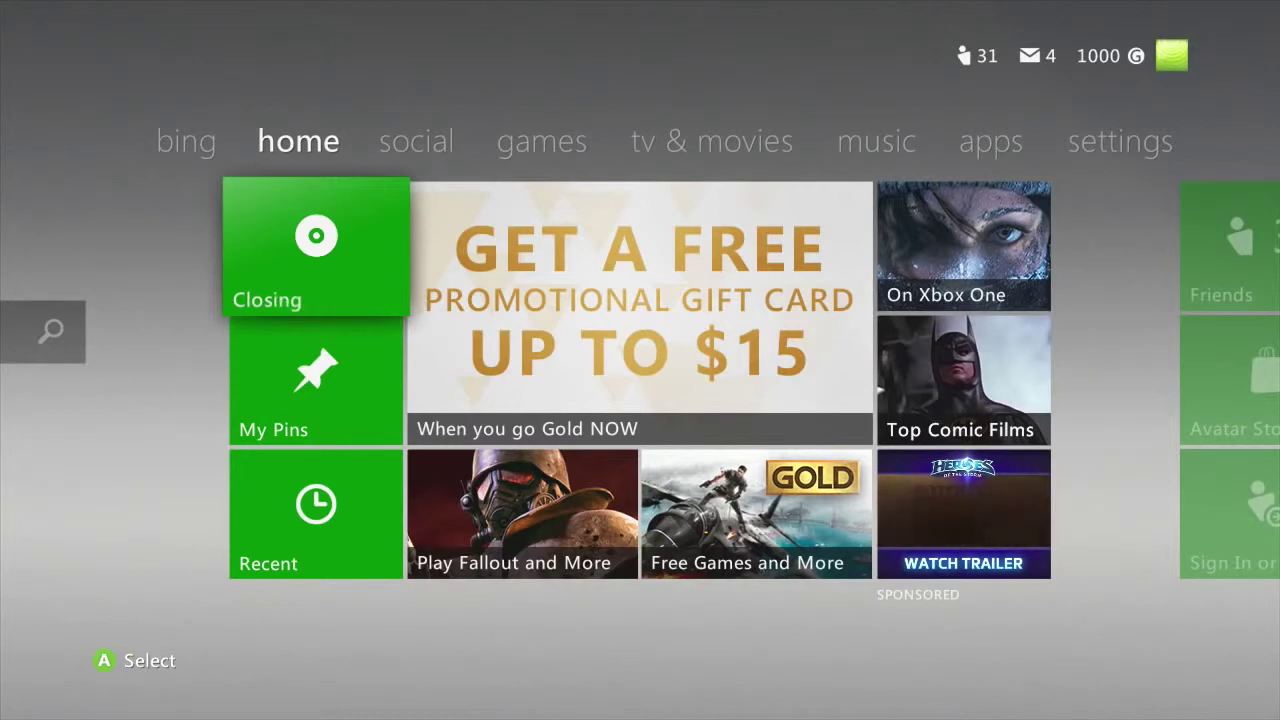
{"action": "key", "text": "Right"}
{"action": "key", "text": "Left"}
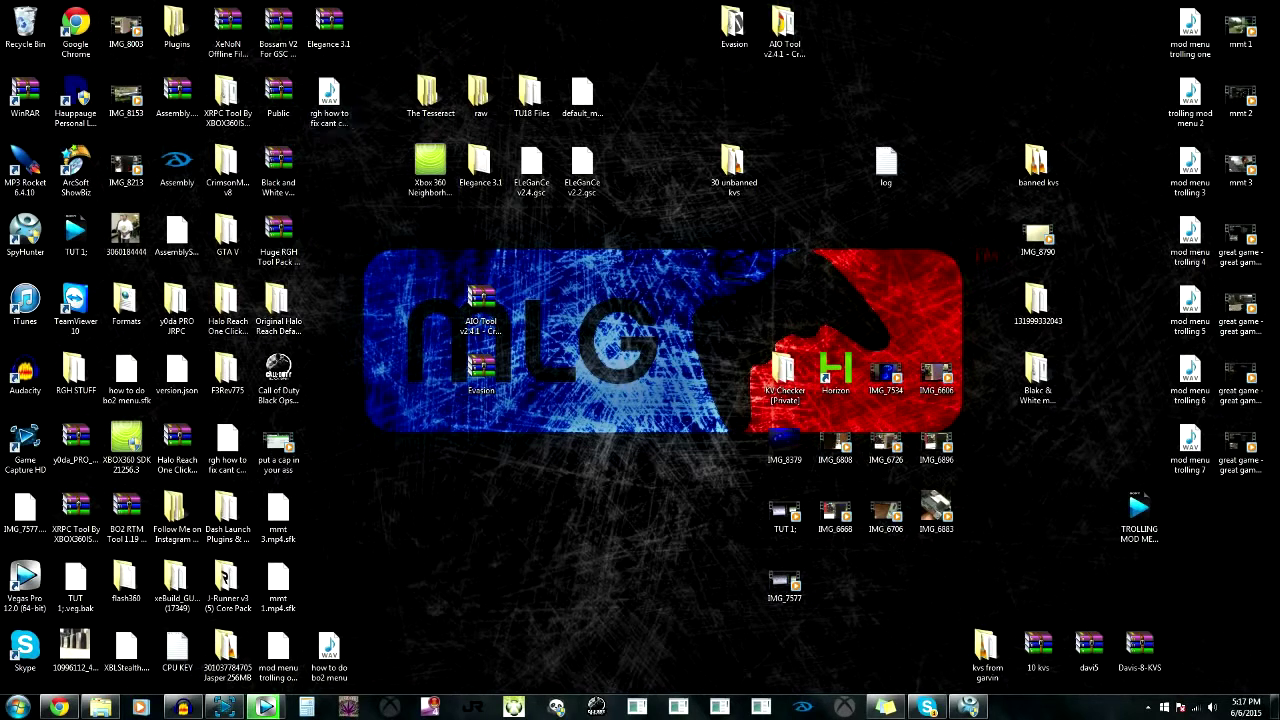
- Examine the desktop's mod files, including The Tesseract, raw, TU18 Files, Elegance 3.1 and the ELeGanCe v2.4 and v2.2 GSC files
{"action": "left_click_drag", "start_coordinate": [385, 76], "coordinate": [640, 180]}
{"action": "left_click", "coordinate": [643, 177]}
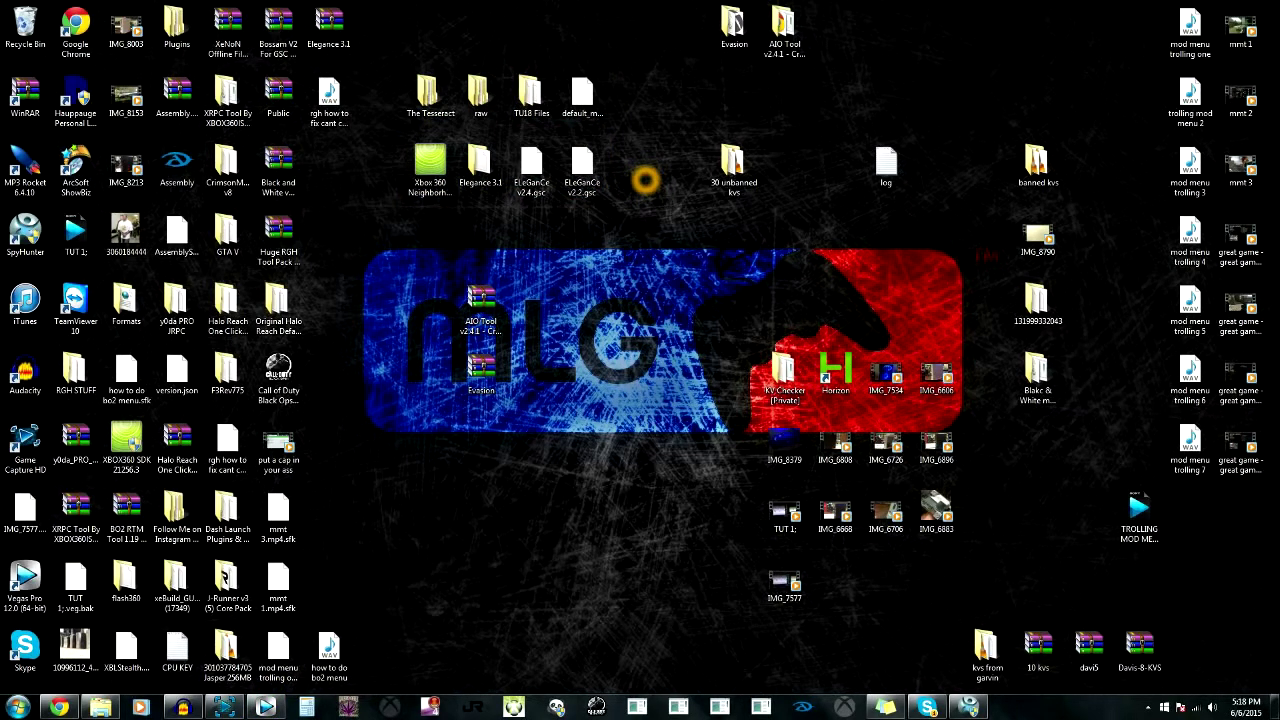
{"action": "left_click_drag", "start_coordinate": [614, 97], "coordinate": [402, 98]}
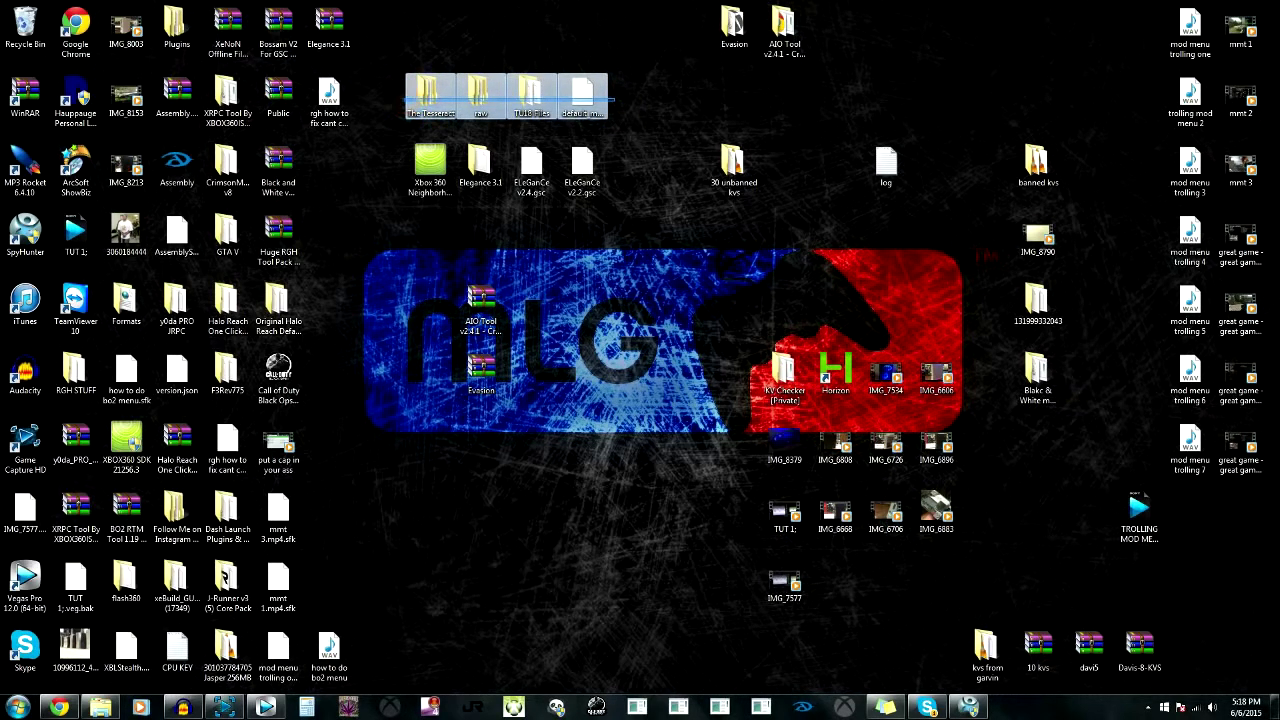
{"action": "left_click", "coordinate": [424, 172]}
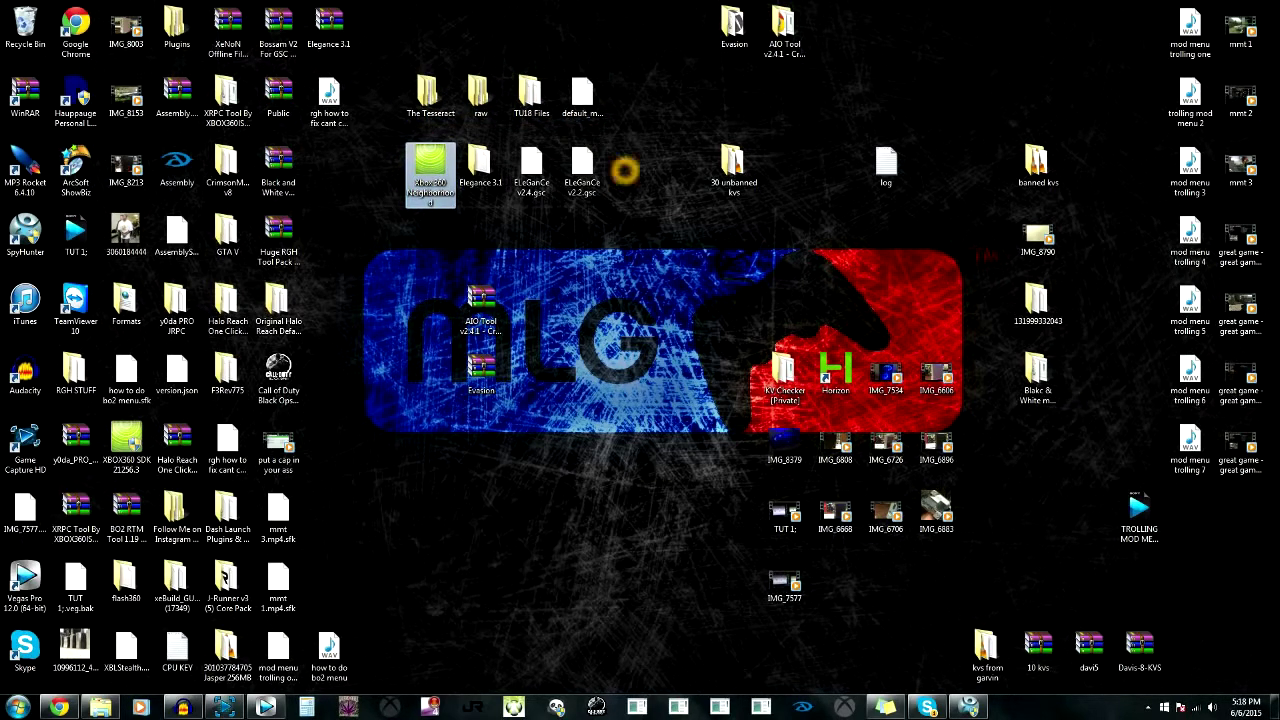
{"action": "left_click_drag", "start_coordinate": [623, 163], "coordinate": [458, 167]}
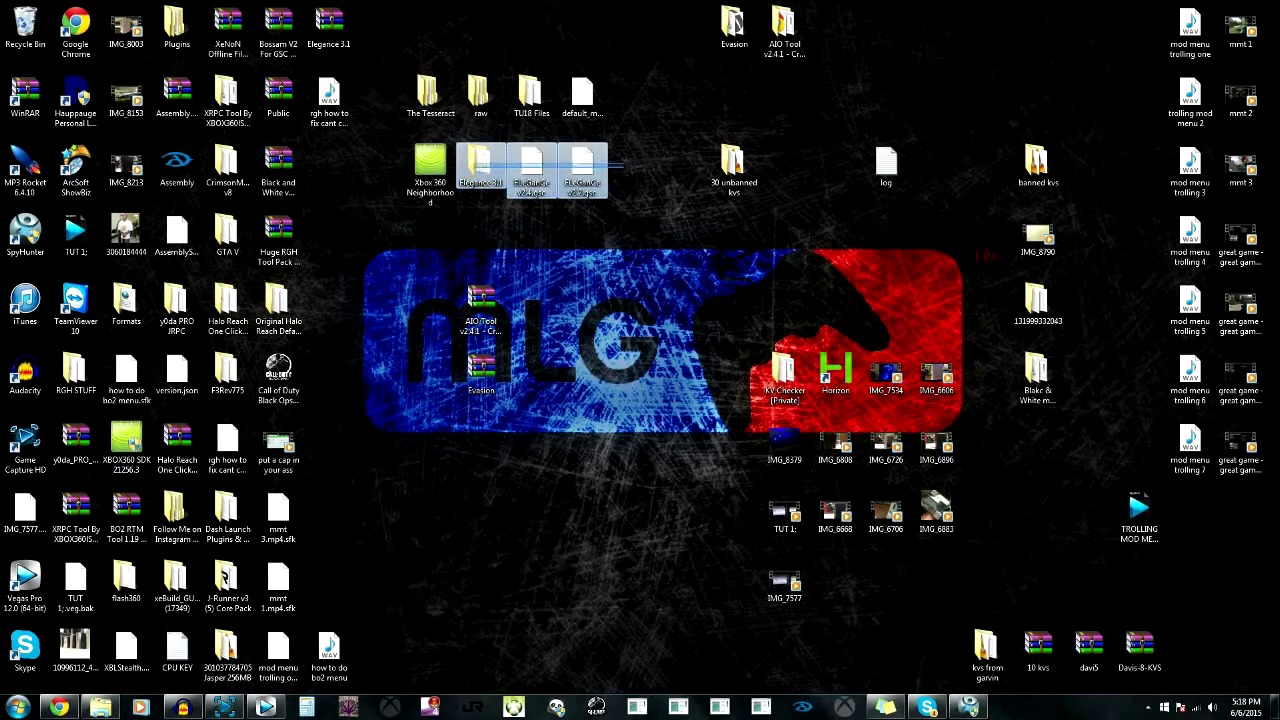
{"action": "left_click", "coordinate": [477, 161]}
{"action": "left_click", "coordinate": [583, 166]}
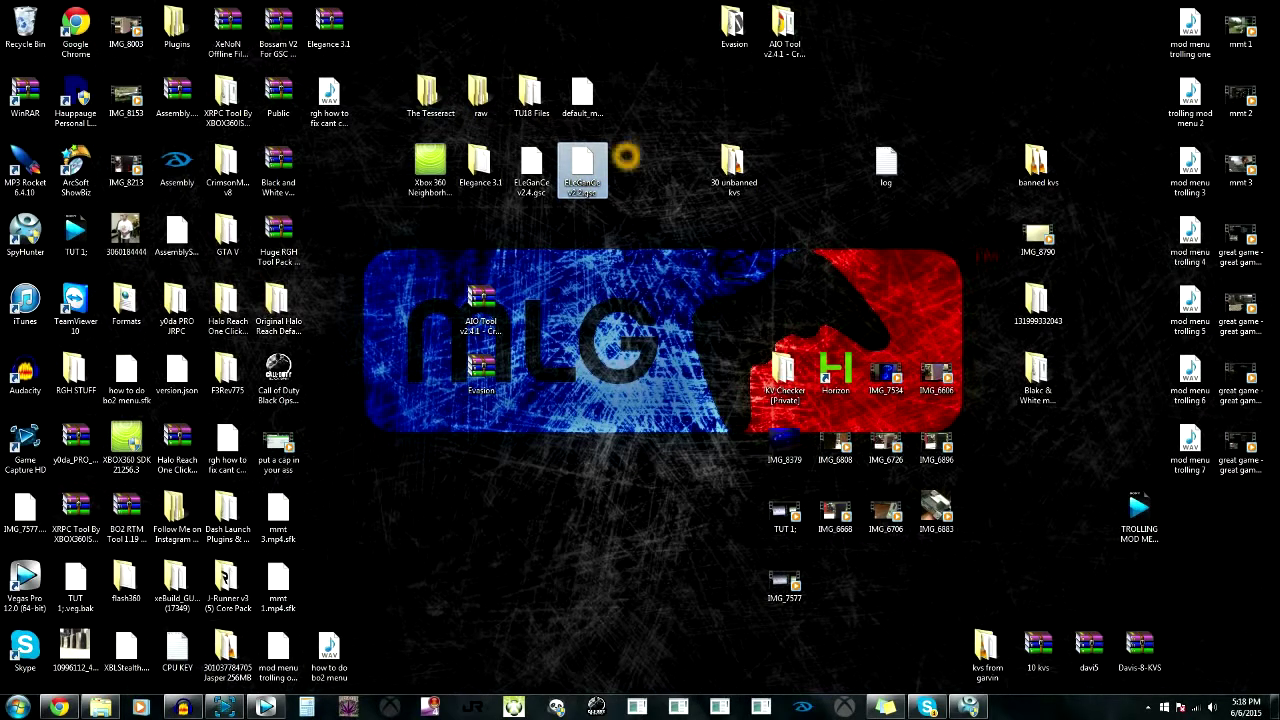
{"action": "left_click", "coordinate": [585, 168]}
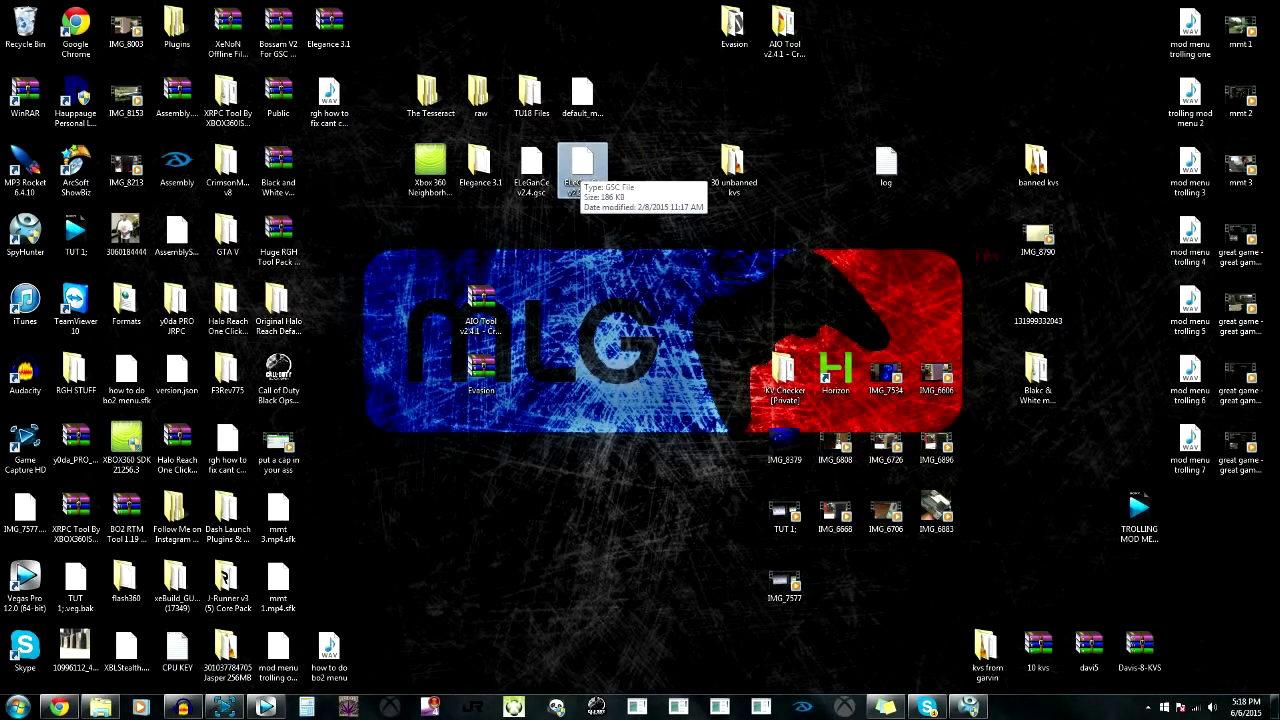
{"action": "left_click", "coordinate": [679, 154]}
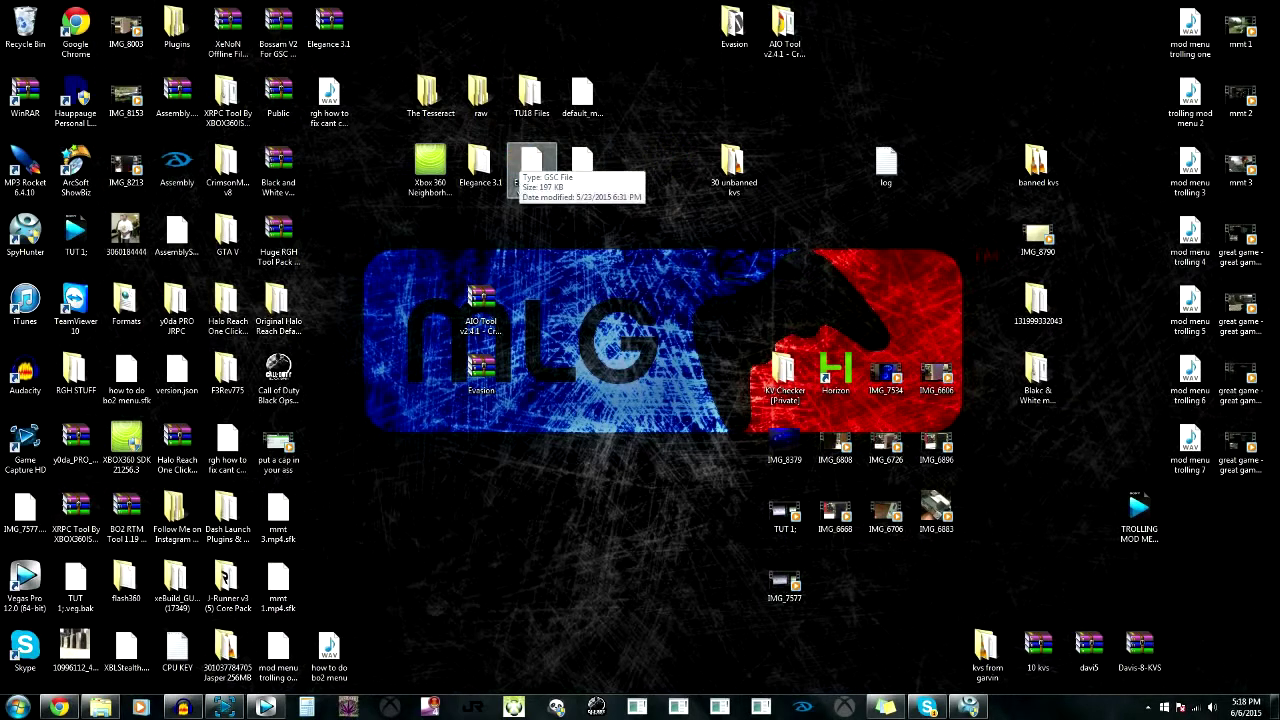
{"action": "left_click", "coordinate": [530, 164]}
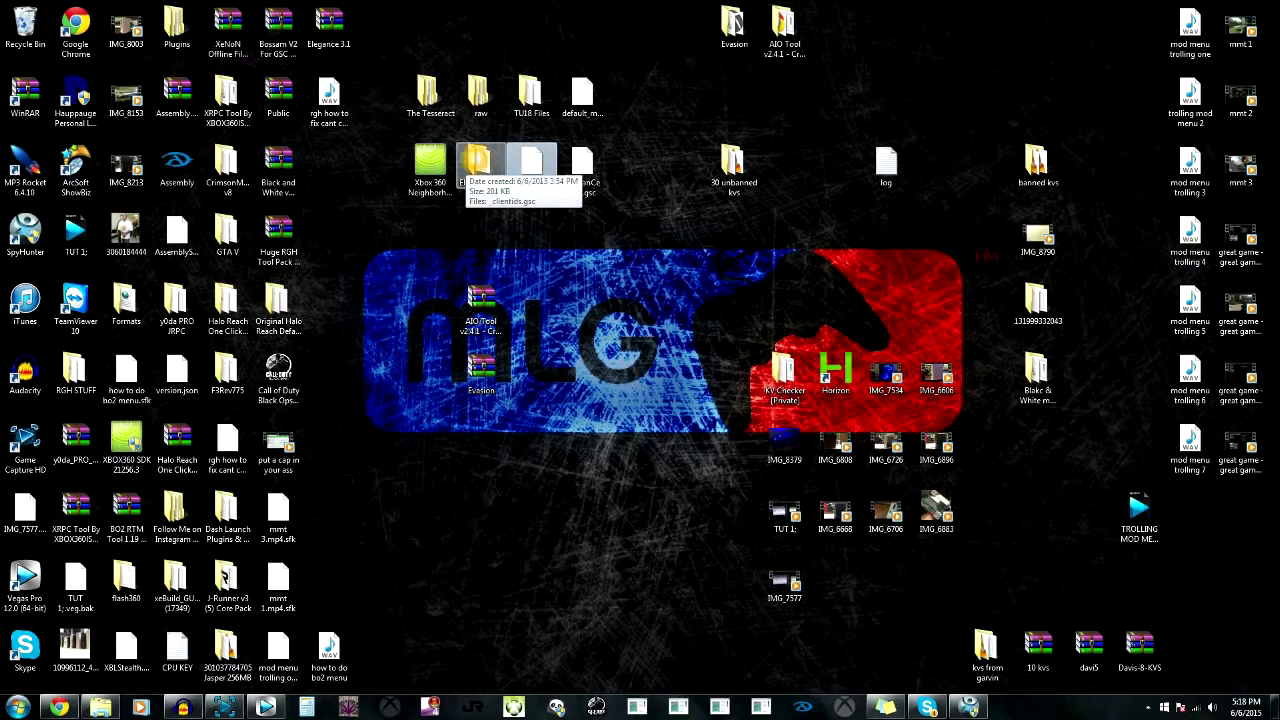
{"action": "left_click", "coordinate": [480, 165]}
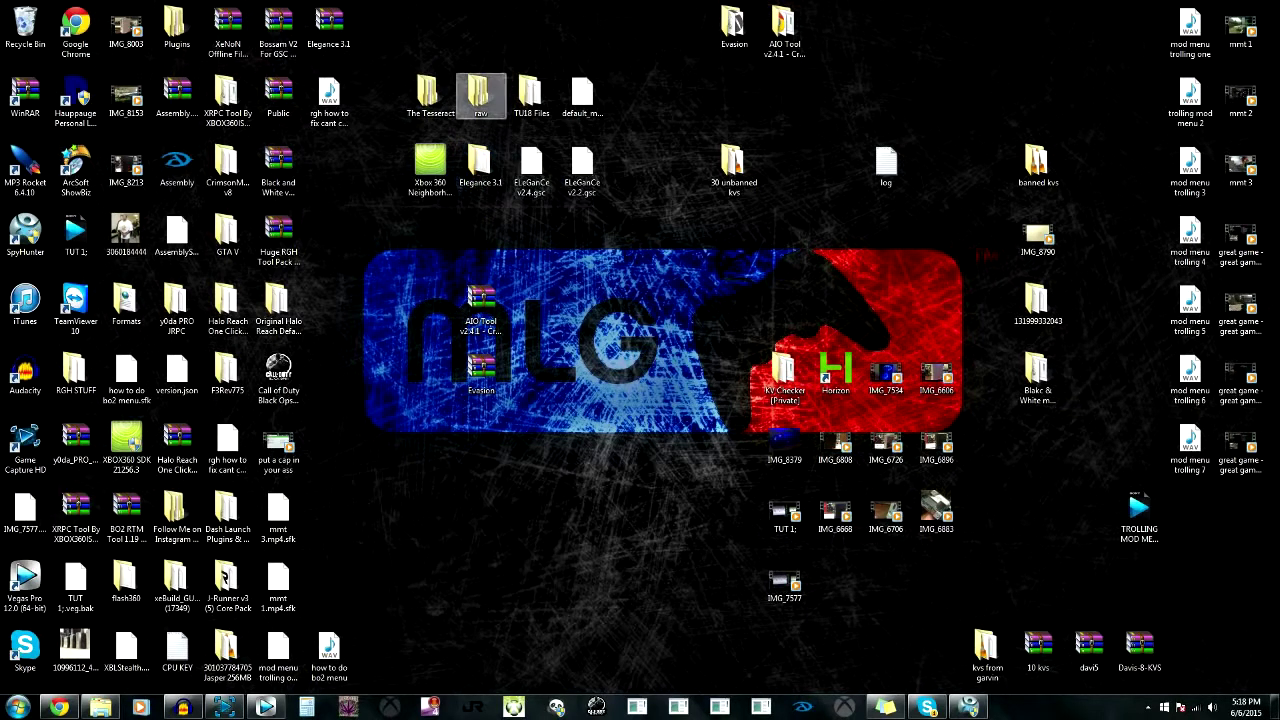
- Open Xbox 360 Neighborhood and start adding a new Xbox 360, advancing the wizard to the console's name or IP address
{"action": "left_click", "coordinate": [438, 188]}
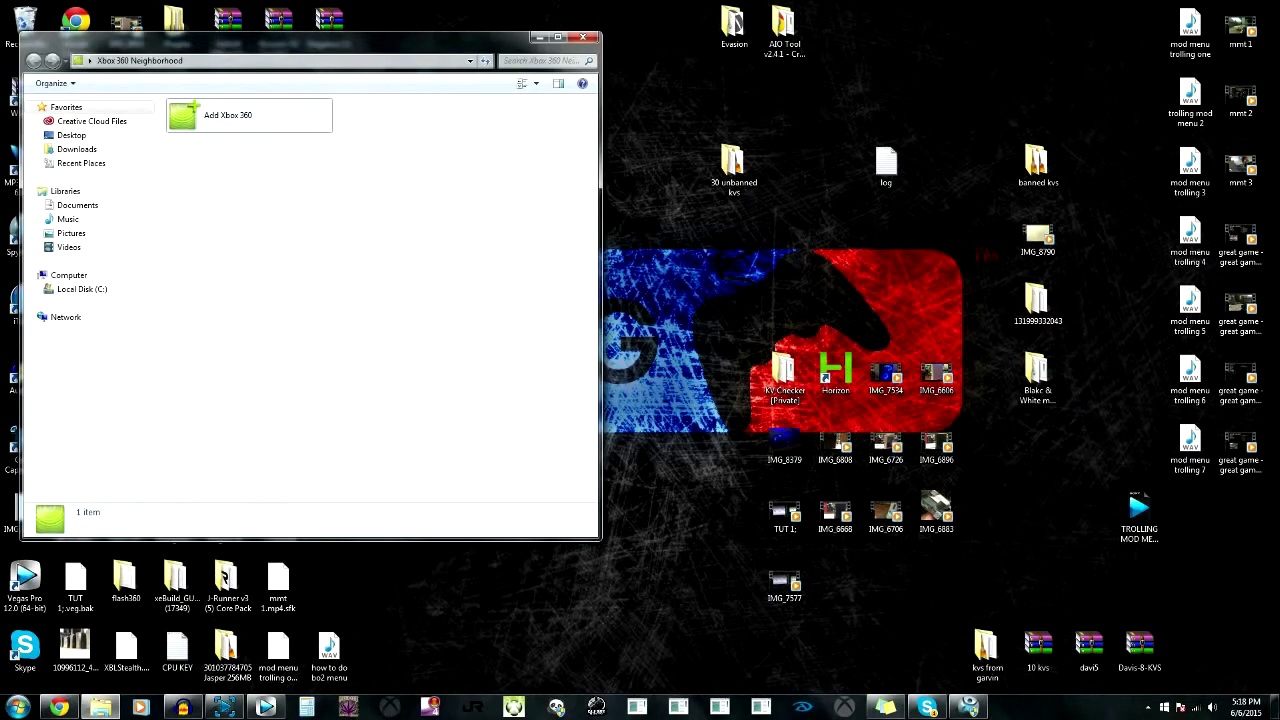
{"action": "double_click", "coordinate": [214, 115]}
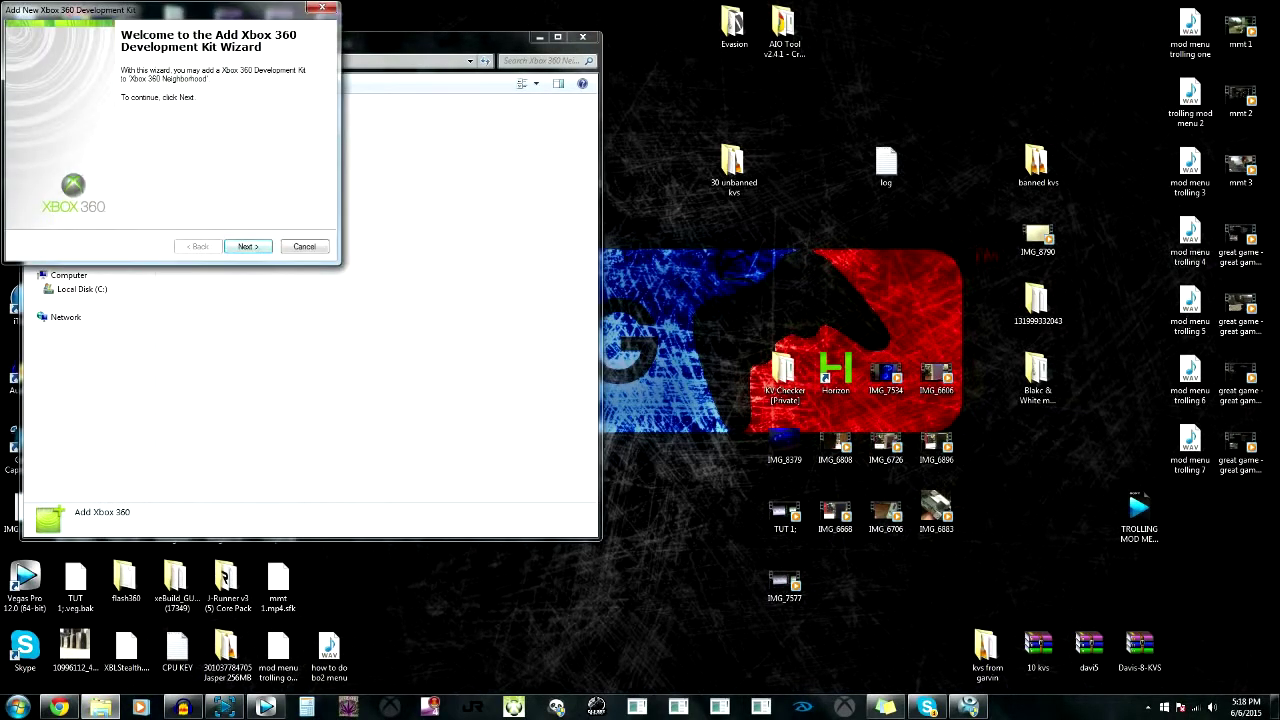
{"action": "left_click", "coordinate": [247, 246]}
{"action": "left_click", "coordinate": [150, 105]}
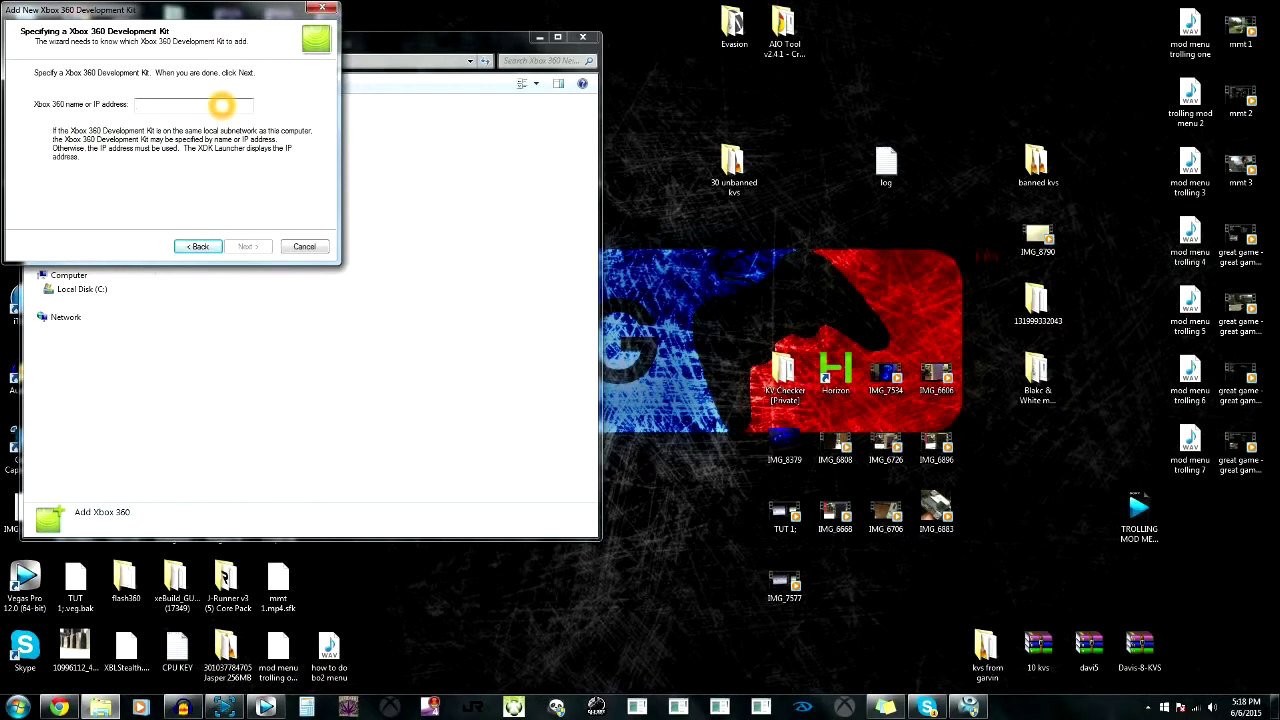
- Look up the console's IP address in Game Capture HD and specify 192.168.1.9 as the development kit to add
{"action": "left_click", "coordinate": [224, 707]}
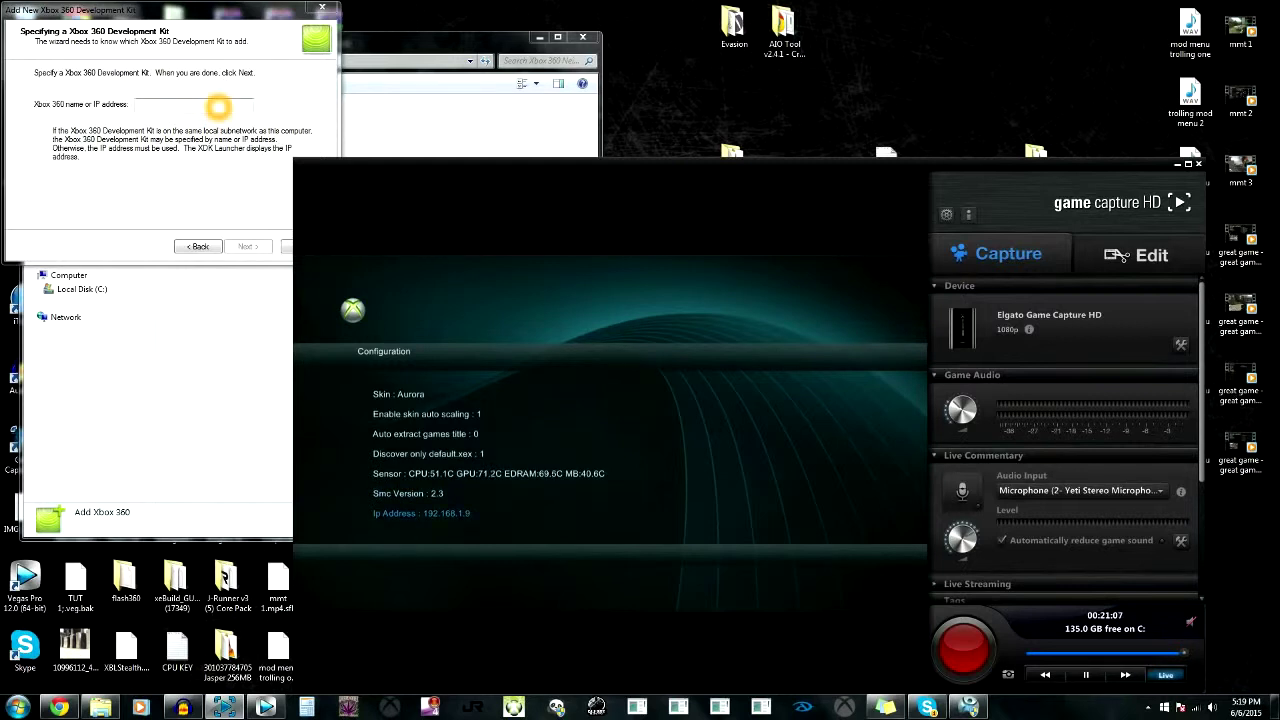
{"action": "left_click", "coordinate": [218, 105]}
{"action": "type", "text": "192.168.1.9"}
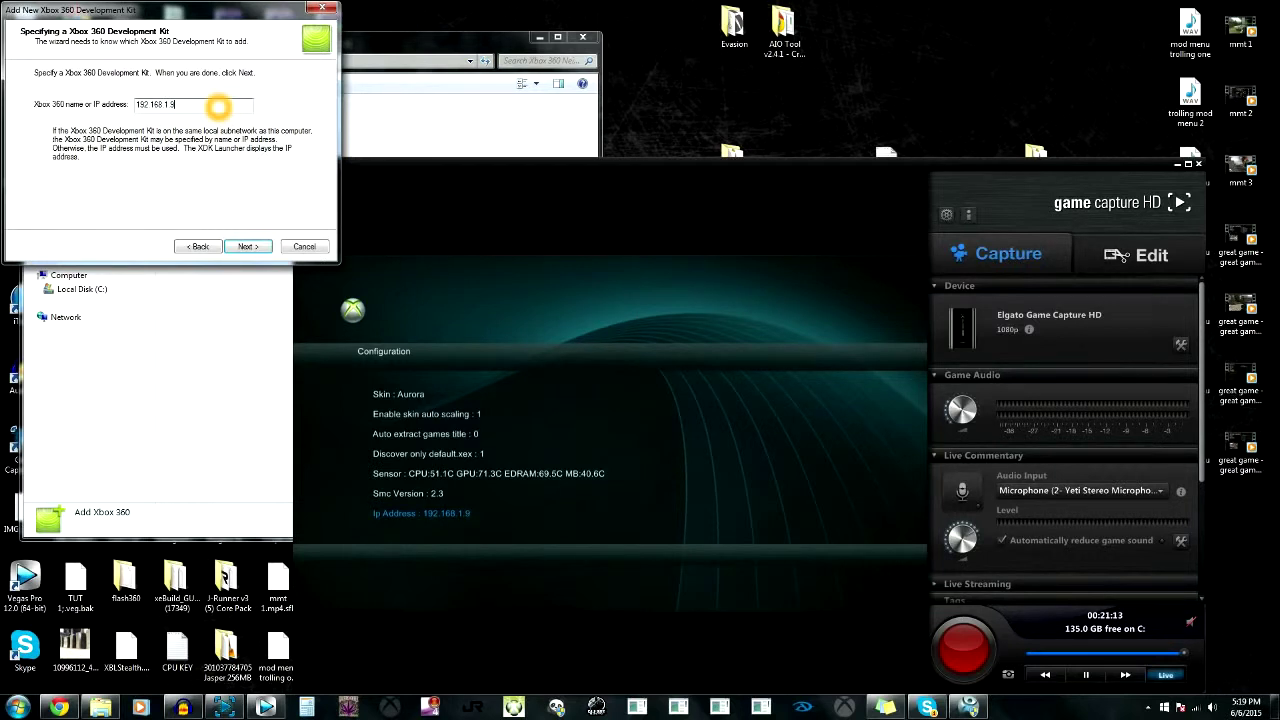
{"action": "left_click", "coordinate": [248, 246]}
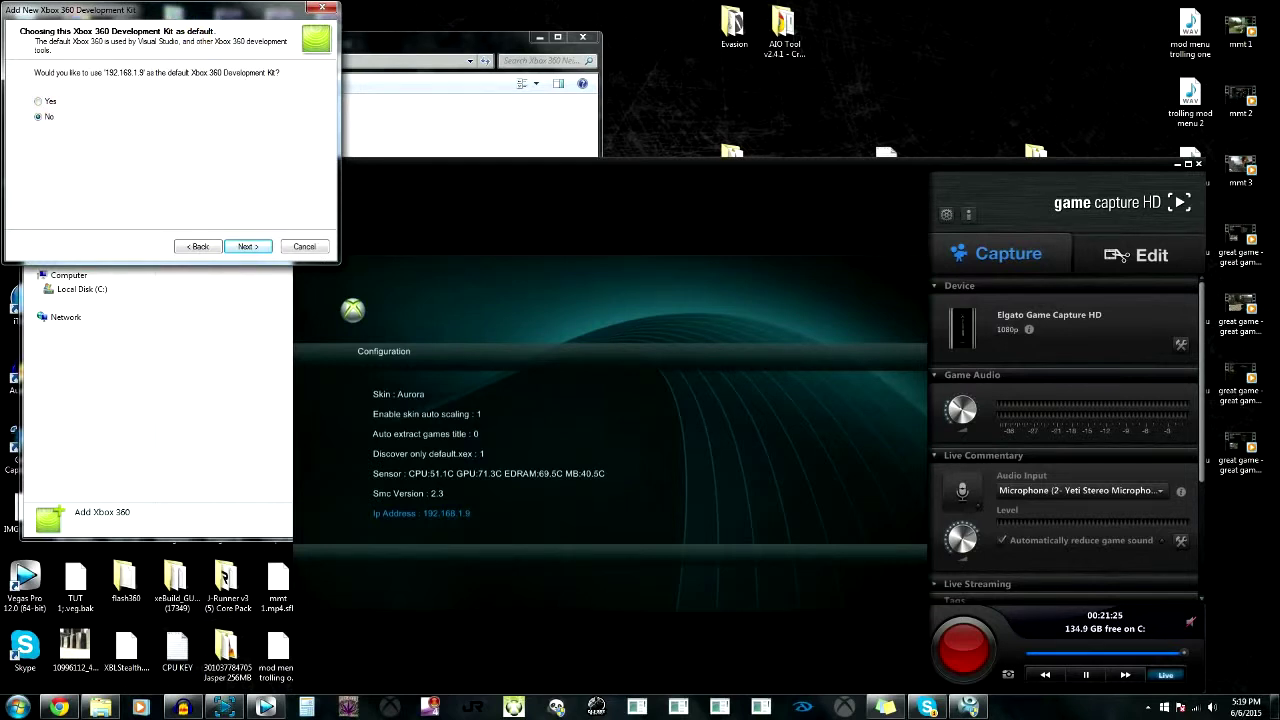
- Make the console the default Xbox 360 Development Kit and finish the wizard
{"action": "left_click", "coordinate": [38, 101]}
{"action": "left_click", "coordinate": [247, 246]}
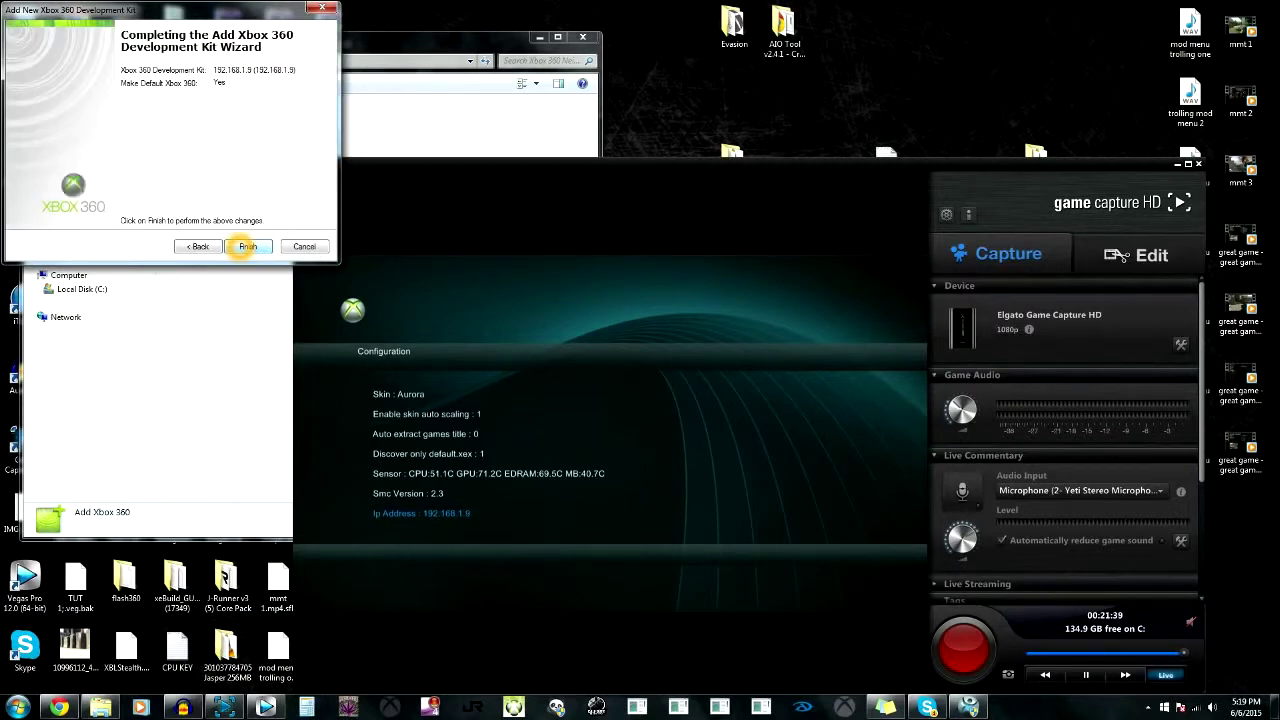
{"action": "left_click", "coordinate": [247, 246]}
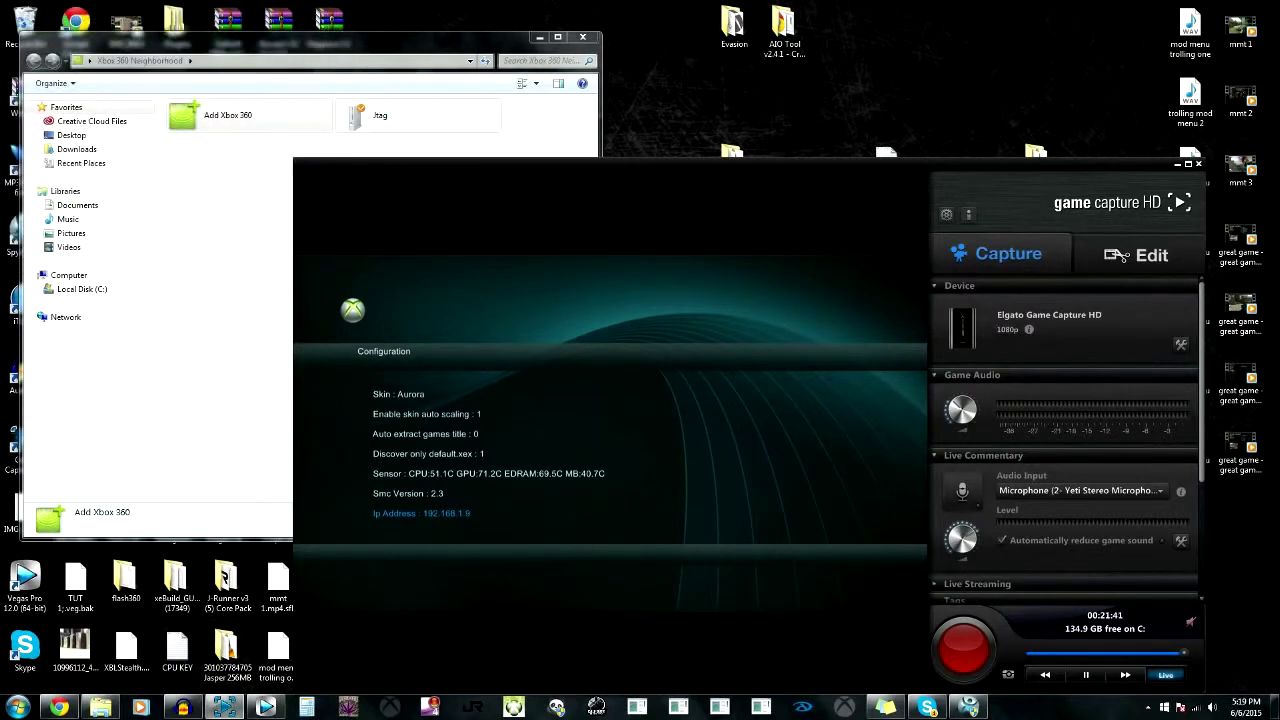
- On the Jtag console's Retail Hard Drive Emulation (HDD:), open the Call of Duty Black Ops II folder inside Games
{"action": "left_click", "coordinate": [486, 143]}
{"action": "double_click", "coordinate": [390, 116]}
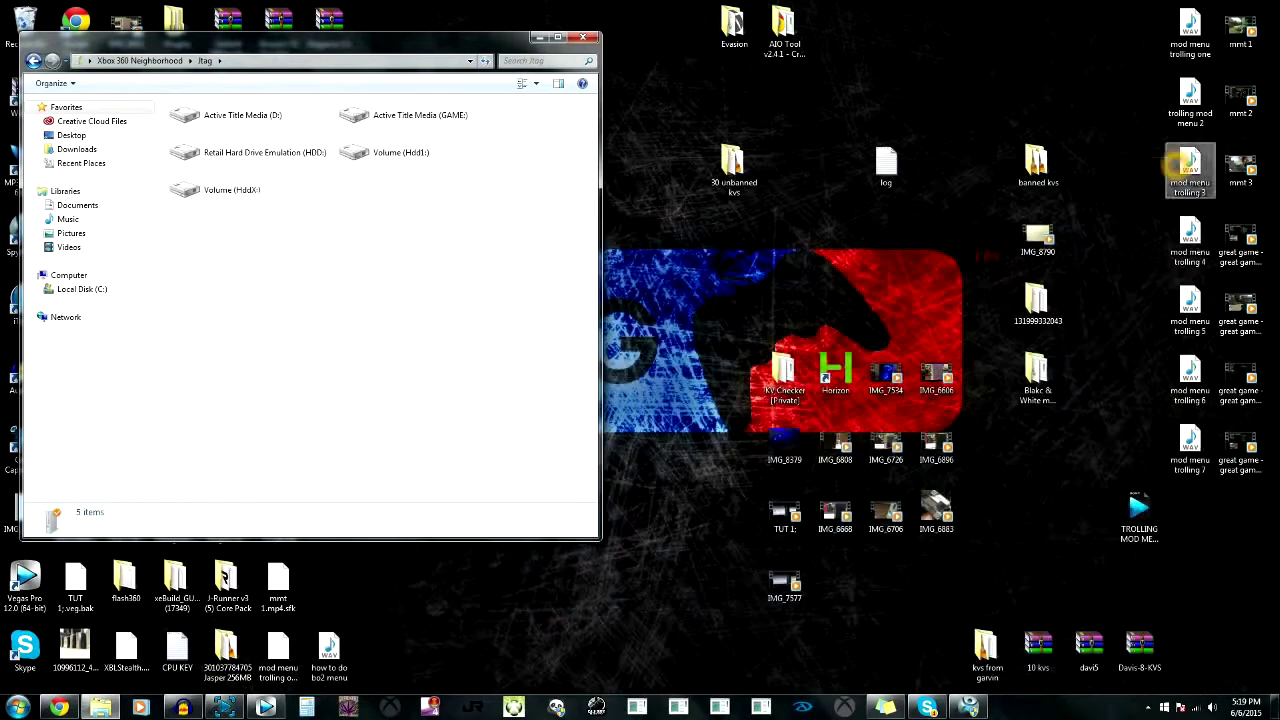
{"action": "double_click", "coordinate": [222, 150]}
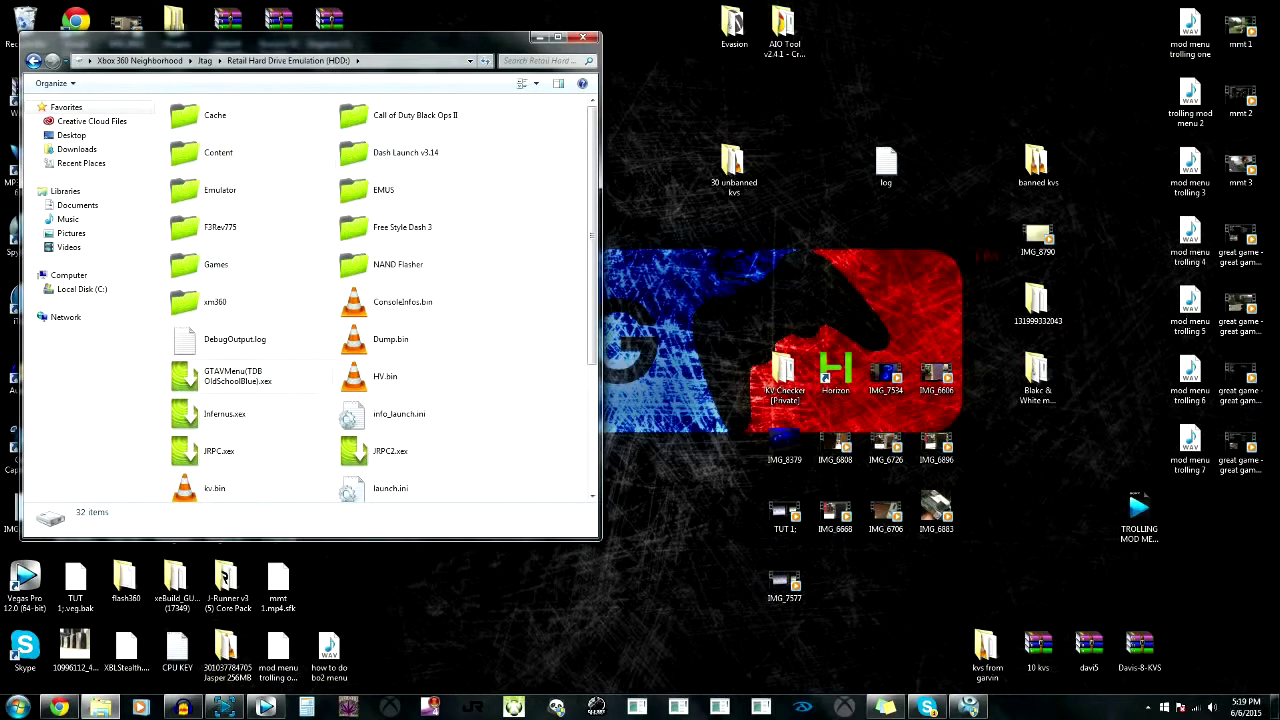
{"action": "double_click", "coordinate": [250, 262]}
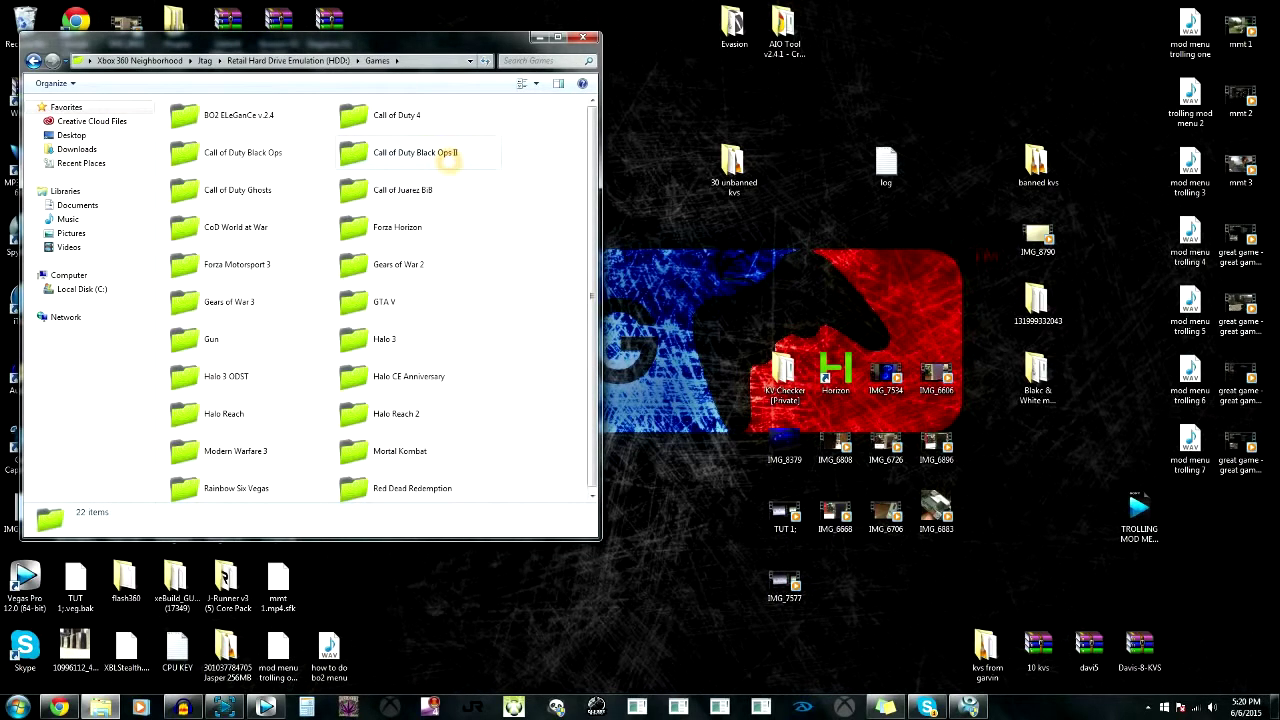
{"action": "double_click", "coordinate": [443, 155]}
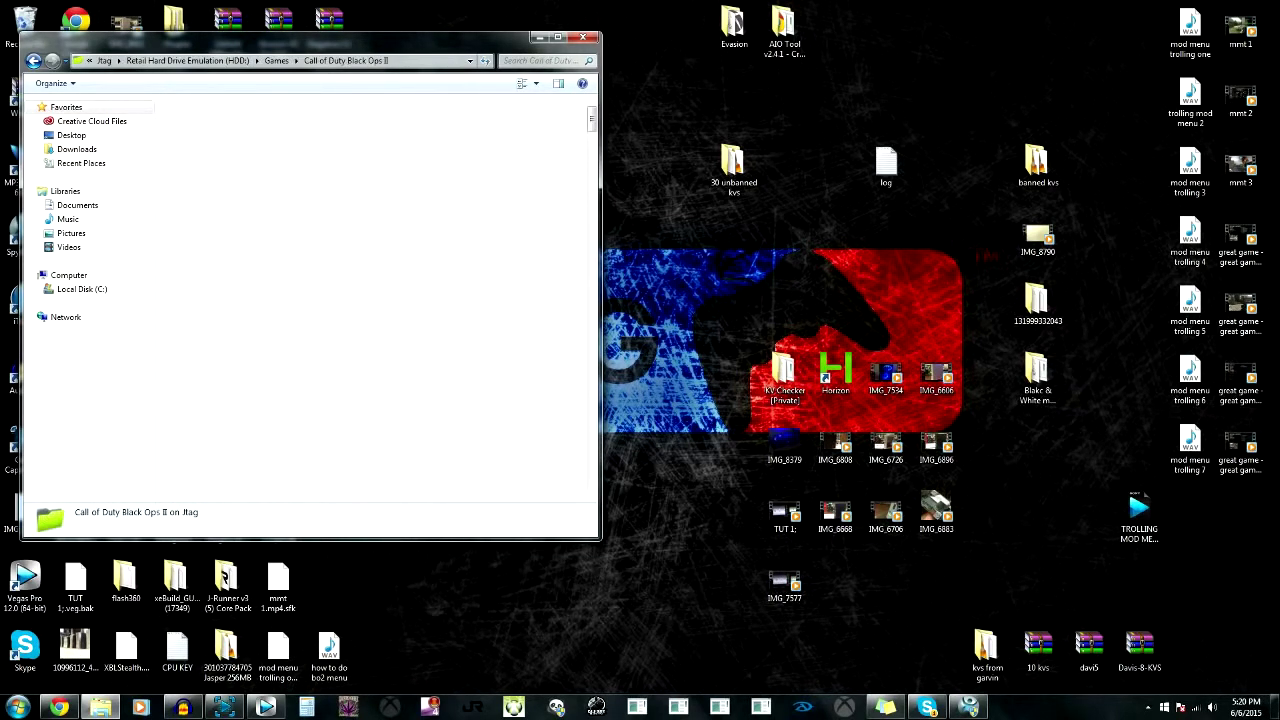
- Open the RGH-JTAG folder inside The Tesseract and place its window beside the console's Call of Duty Black Ops II folder
{"action": "left_click_drag", "start_coordinate": [412, 40], "coordinate": [1065, 70]}
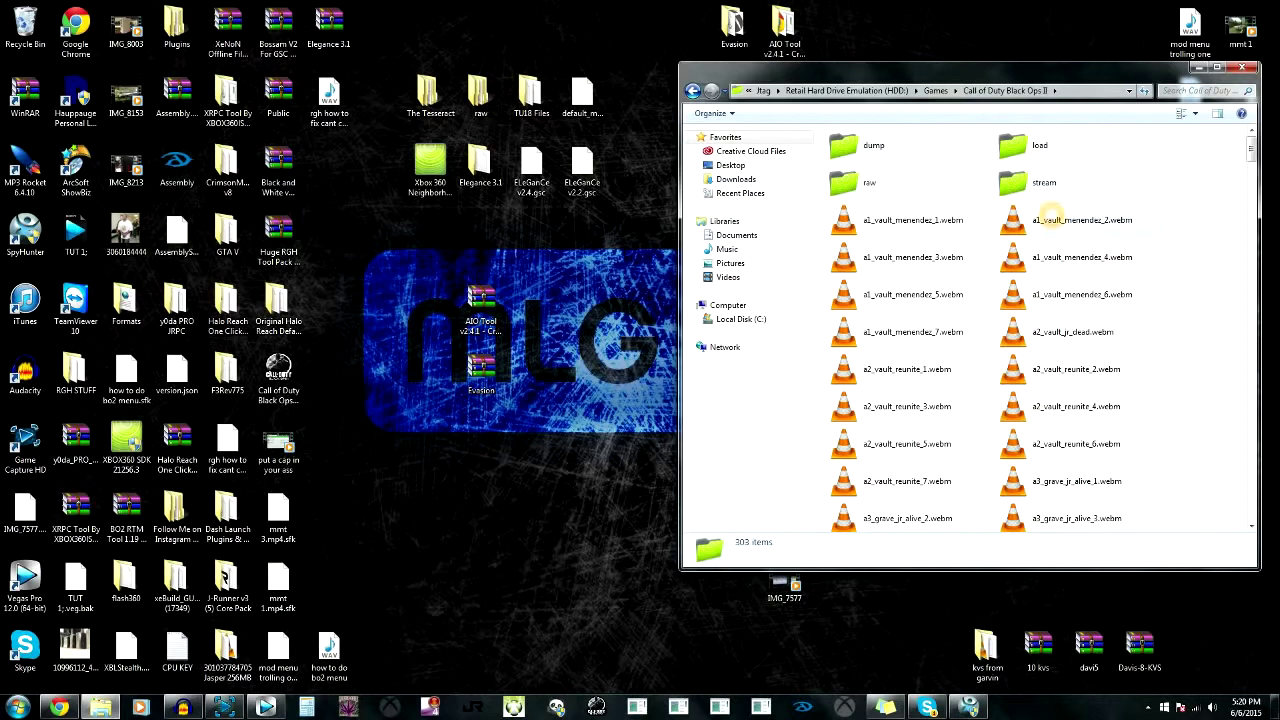
{"action": "scroll", "coordinate": [1180, 266], "scroll_direction": "down", "scroll_amount": 1}
{"action": "scroll", "coordinate": [1180, 266], "scroll_direction": "up", "scroll_amount": 1}
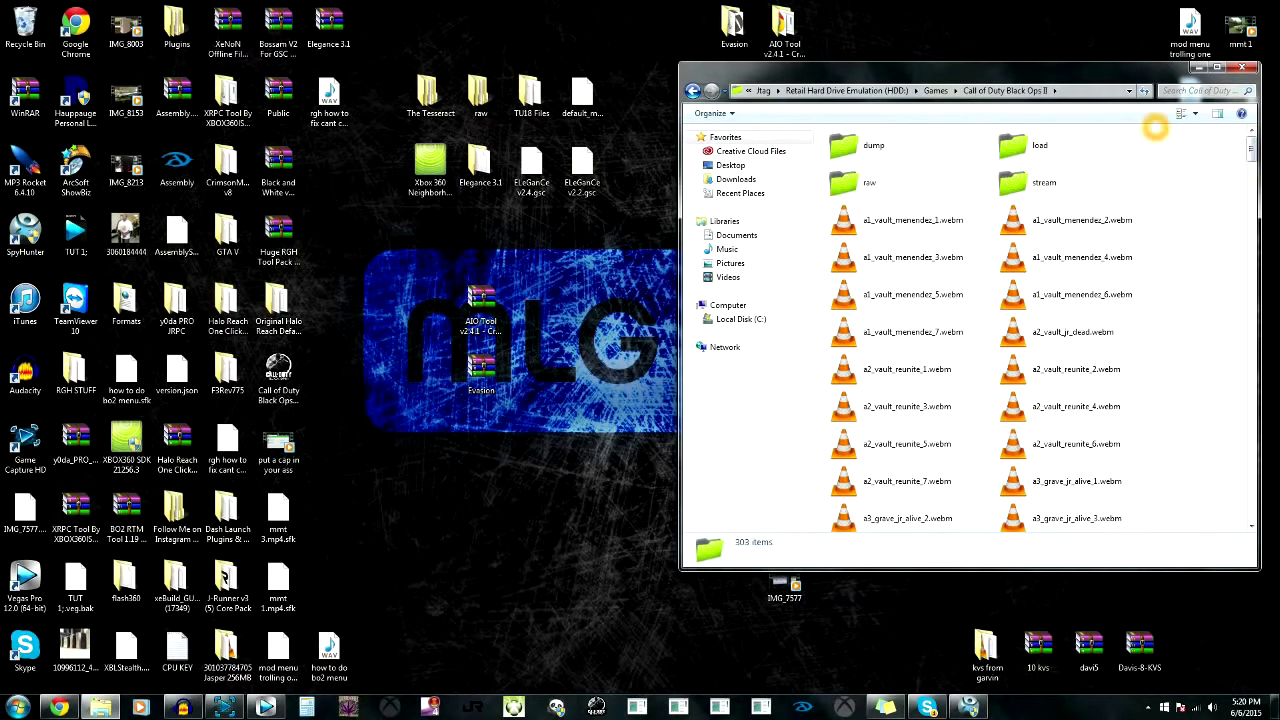
{"action": "right_click", "coordinate": [1152, 126]}
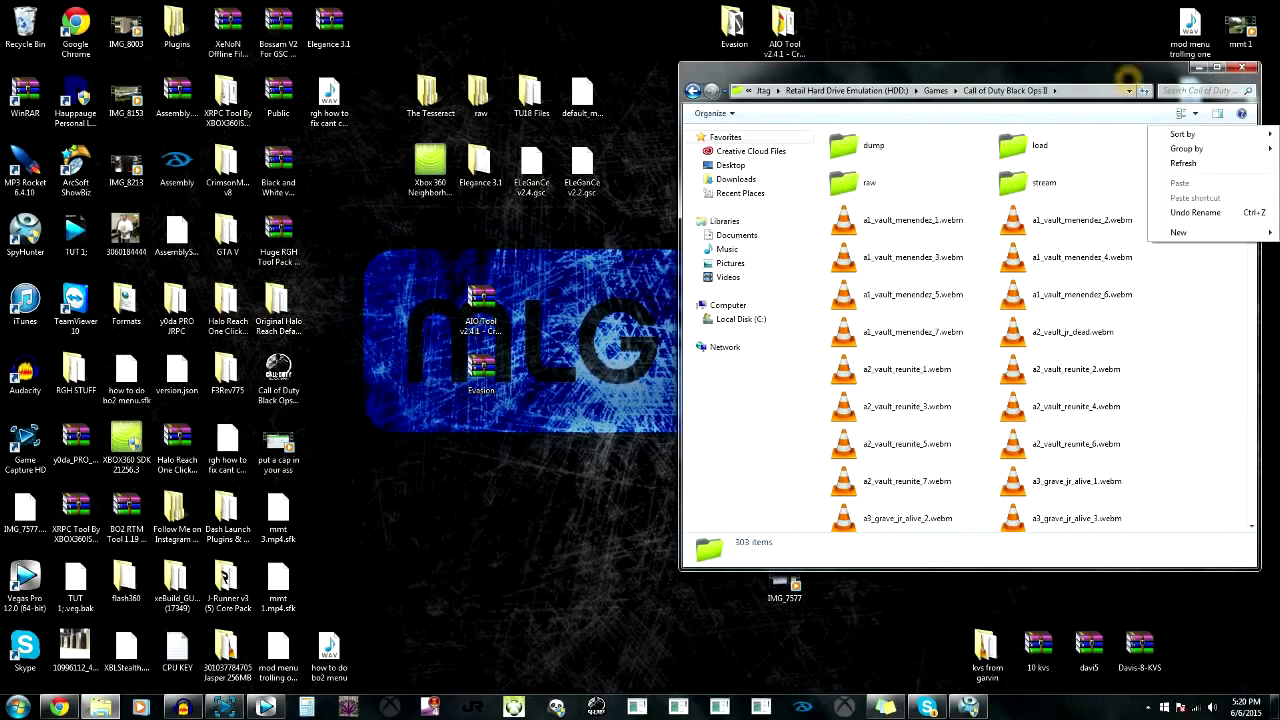
{"action": "left_click", "coordinate": [1125, 75]}
{"action": "left_click", "coordinate": [430, 95]}
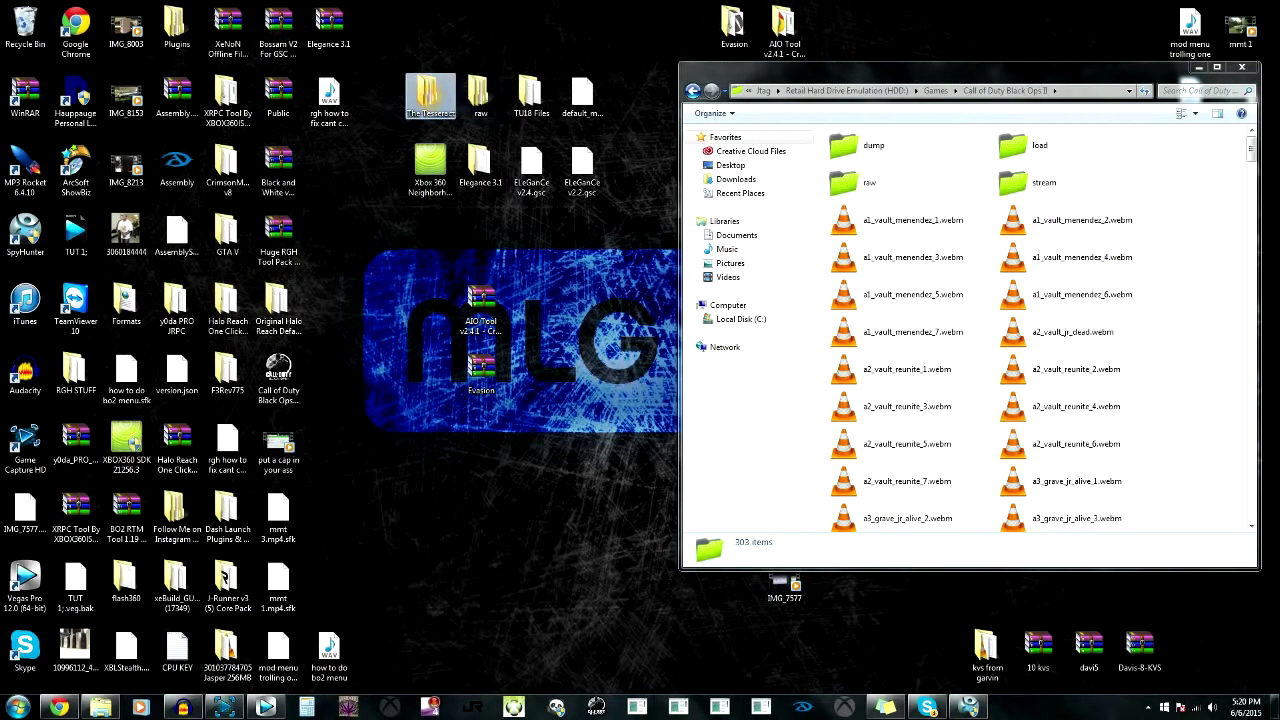
{"action": "double_click", "coordinate": [430, 95]}
{"action": "double_click", "coordinate": [876, 168]}
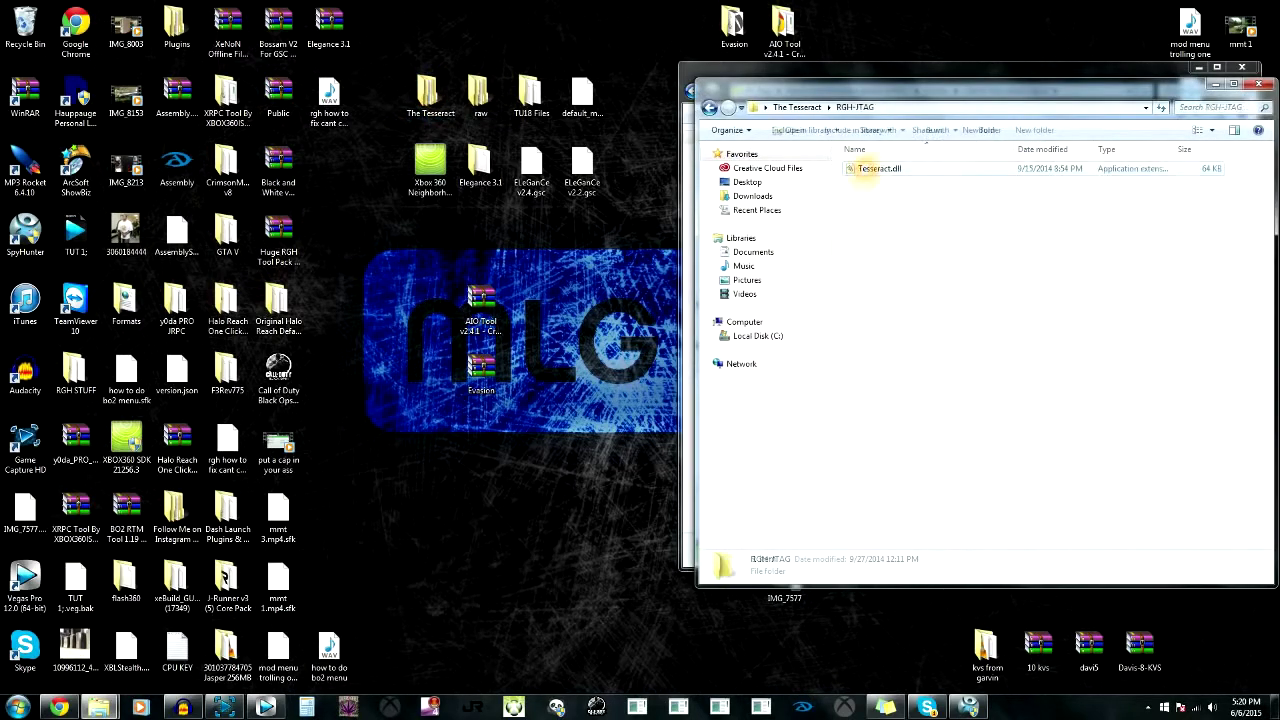
{"action": "left_click_drag", "start_coordinate": [1000, 86], "coordinate": [228, 36]}
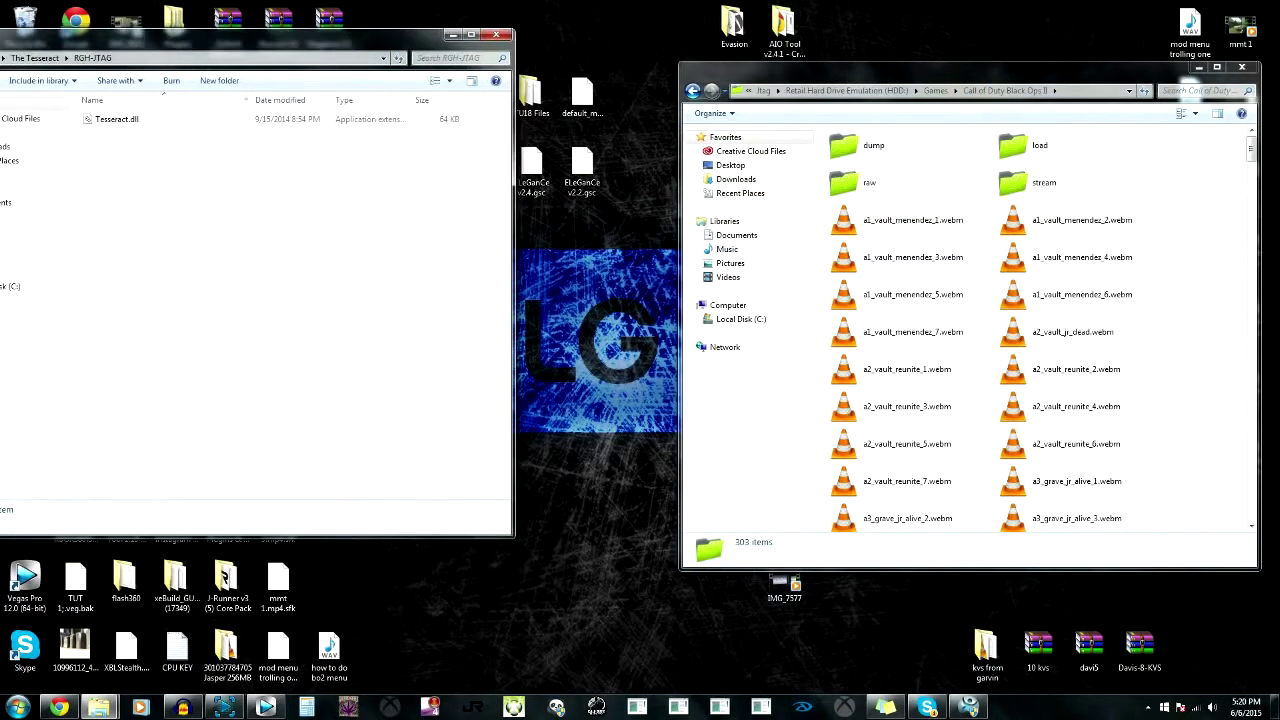
- Copy Tesseract.dll into the console's Call of Duty Black Ops II folder, replacing the existing file, and close the source folder
{"action": "left_click", "coordinate": [165, 119]}
{"action": "left_click_drag", "start_coordinate": [165, 119], "coordinate": [820, 234]}
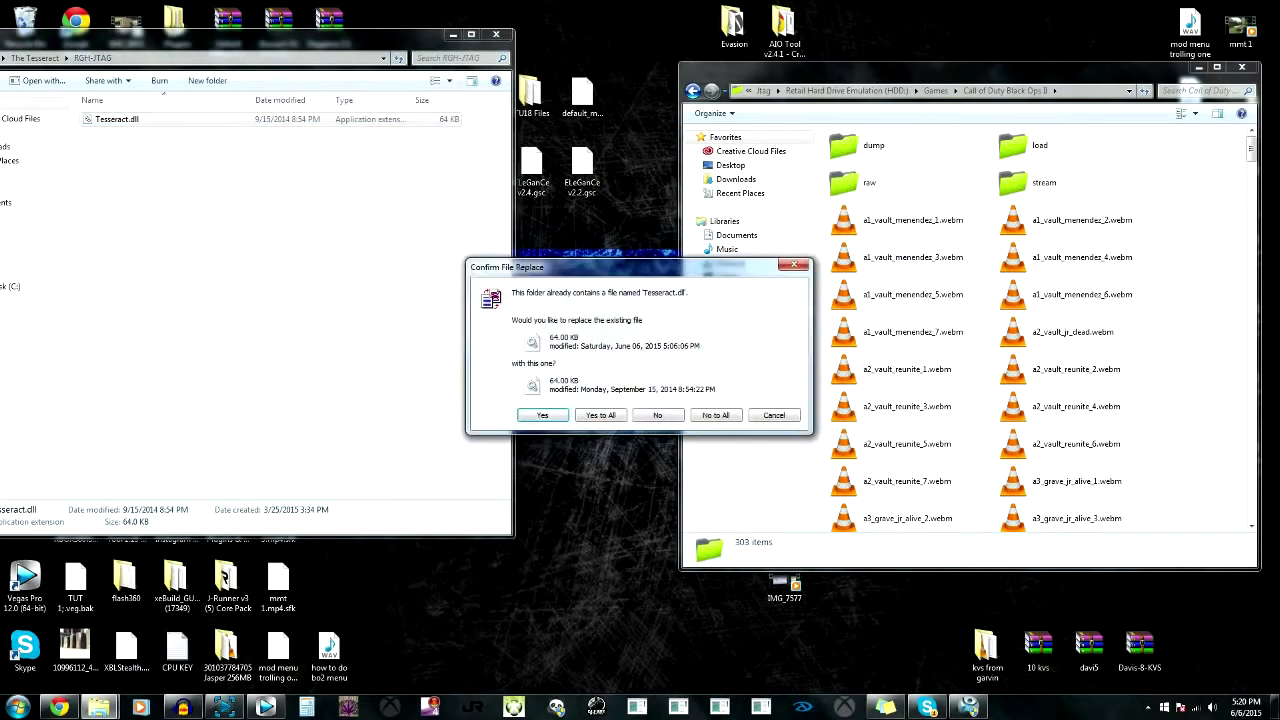
{"action": "left_click", "coordinate": [600, 413]}
{"action": "left_click", "coordinate": [496, 34]}
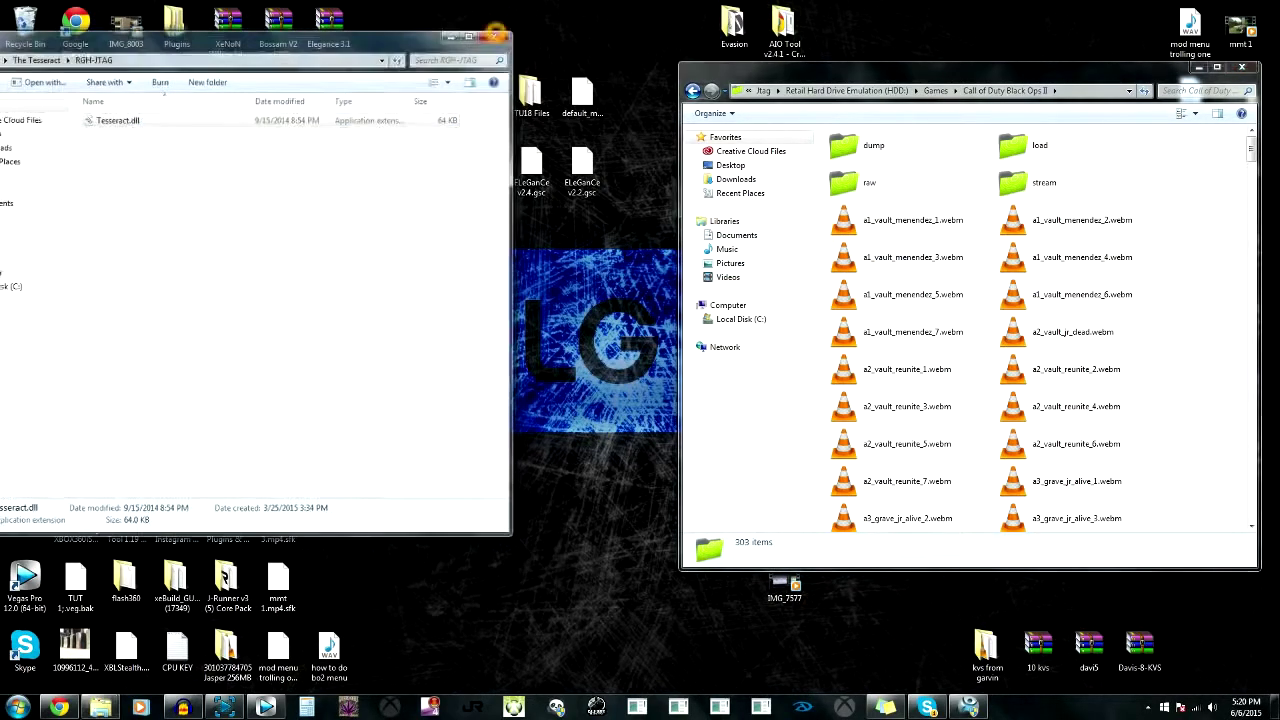
- Copy the desktop's raw folder into the console's Call of Duty Black Ops II folder, replacing all existing files
{"action": "double_click", "coordinate": [478, 98]}
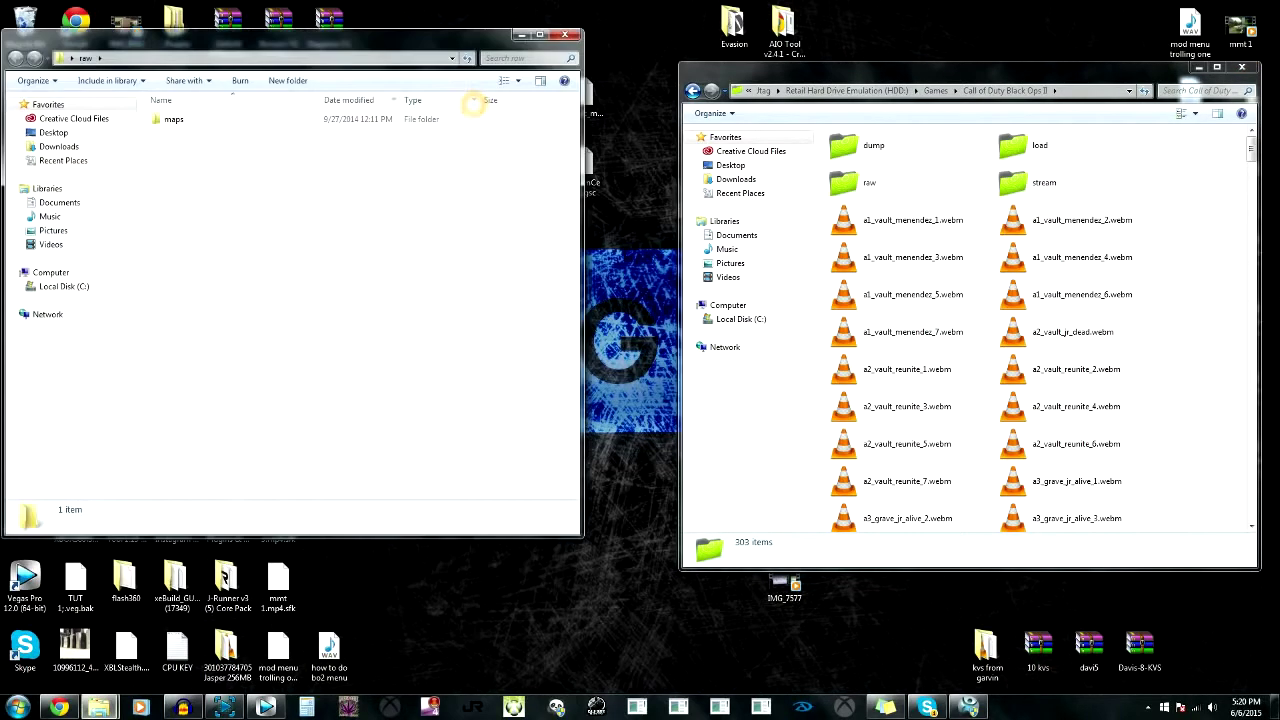
{"action": "left_click", "coordinate": [566, 34]}
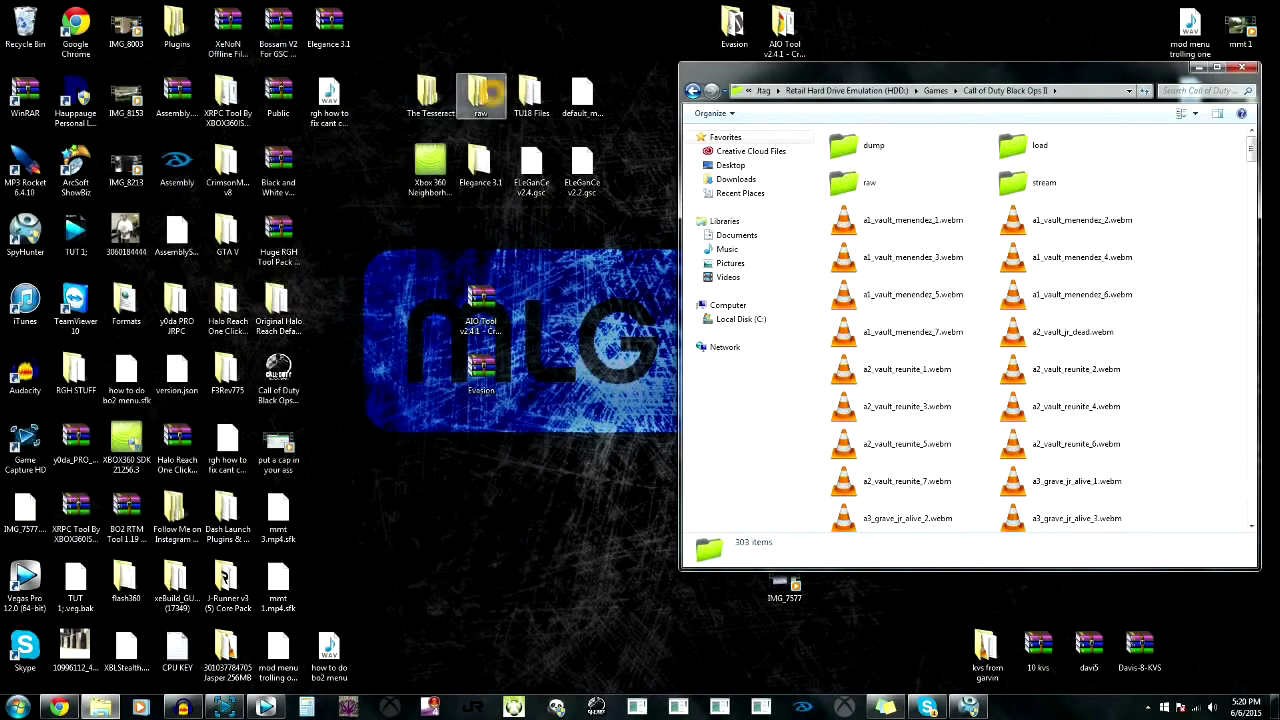
{"action": "left_click_drag", "start_coordinate": [747, 172], "coordinate": [820, 205]}
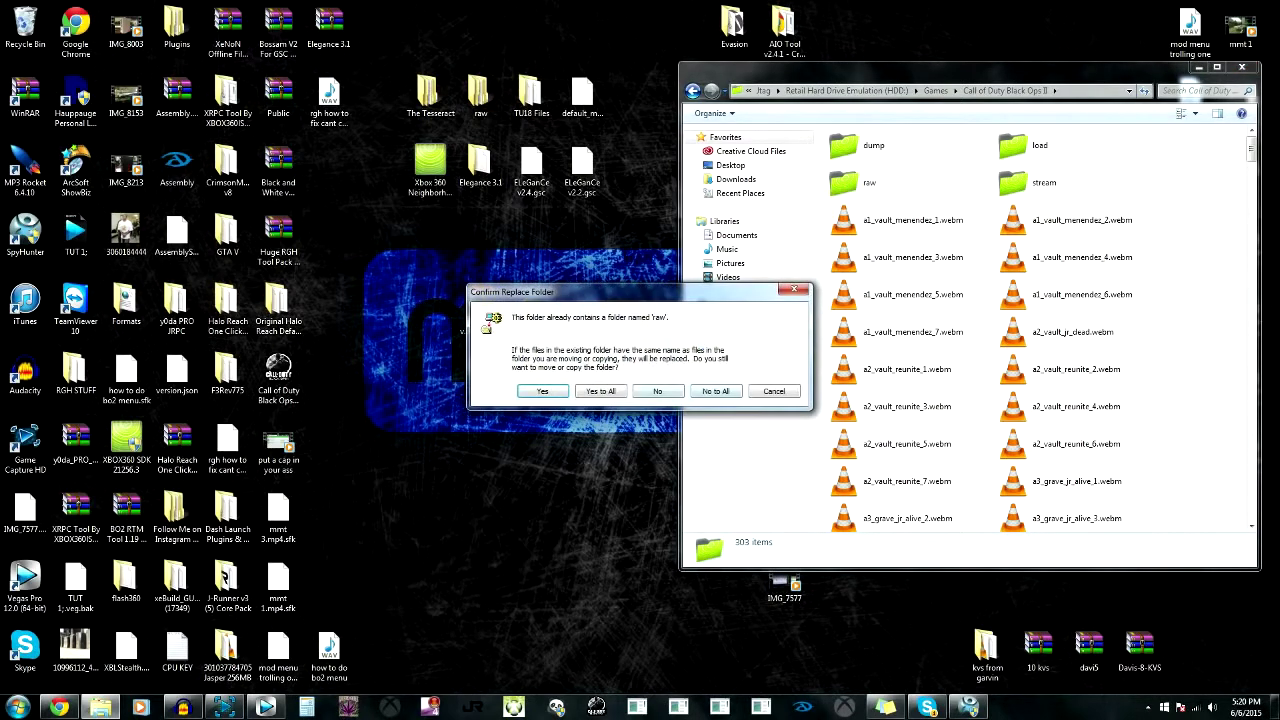
{"action": "left_click", "coordinate": [585, 392]}
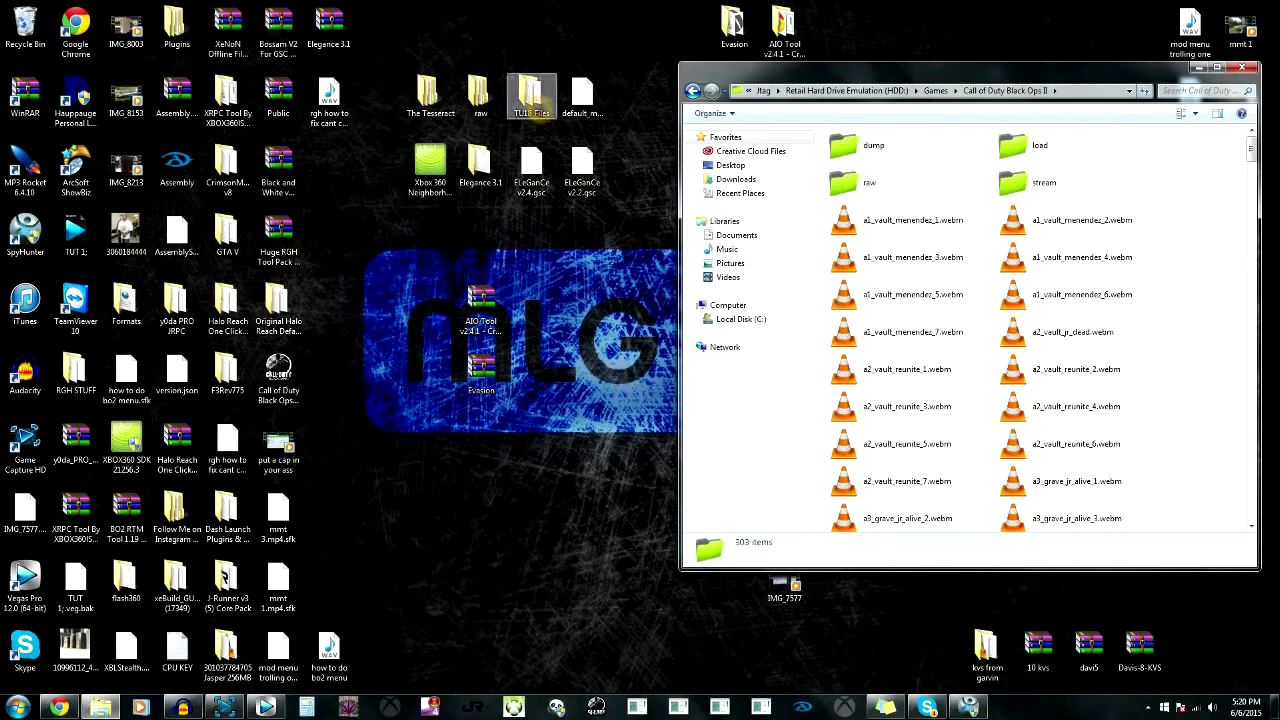
- Copy the entire contents of TU18 Files into the console's Call of Duty Black Ops II folder, replacing all existing files
{"action": "double_click", "coordinate": [530, 92]}
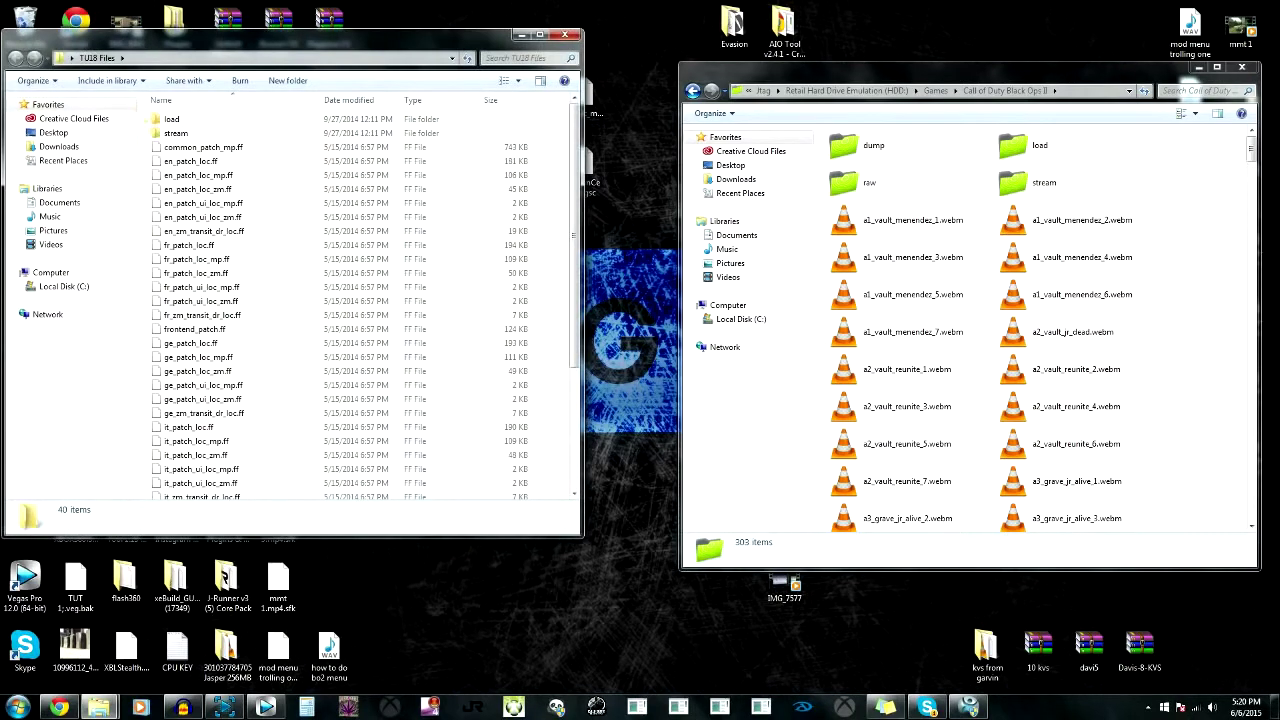
{"action": "left_click_drag", "start_coordinate": [146, 116], "coordinate": [348, 522]}
{"action": "left_click_drag", "start_coordinate": [802, 317], "coordinate": [820, 266]}
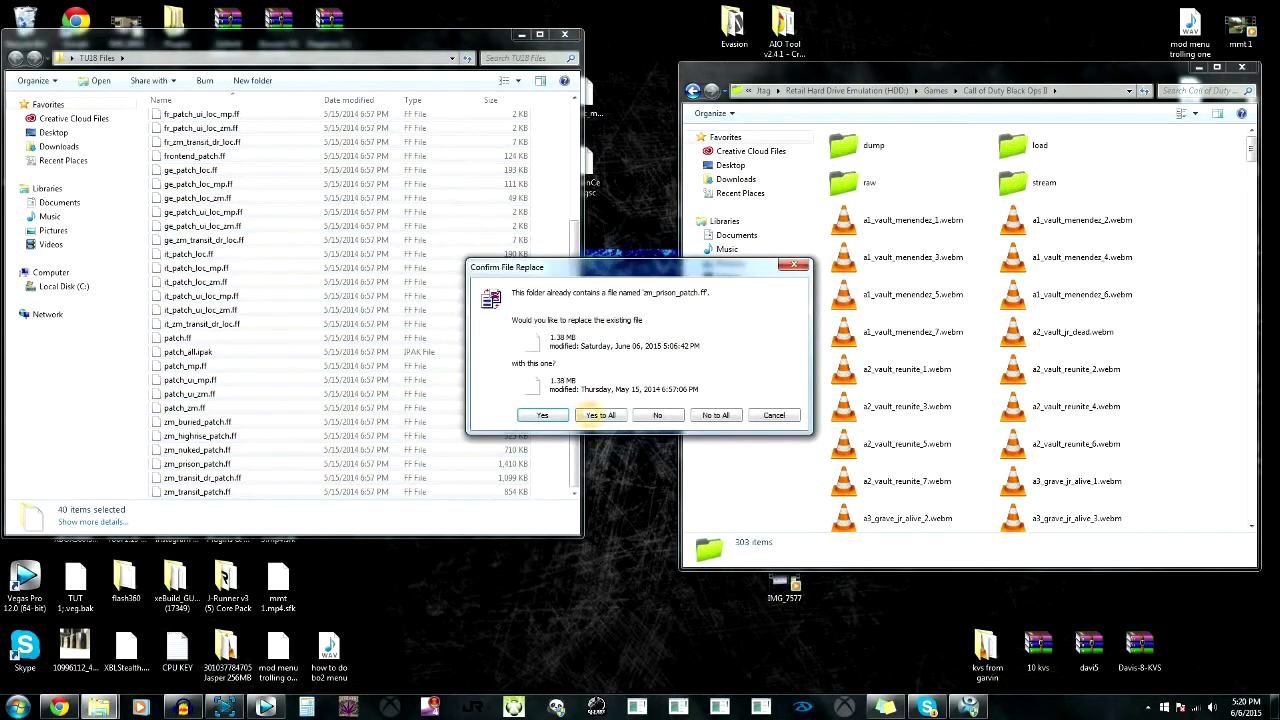
{"action": "left_click", "coordinate": [601, 414]}
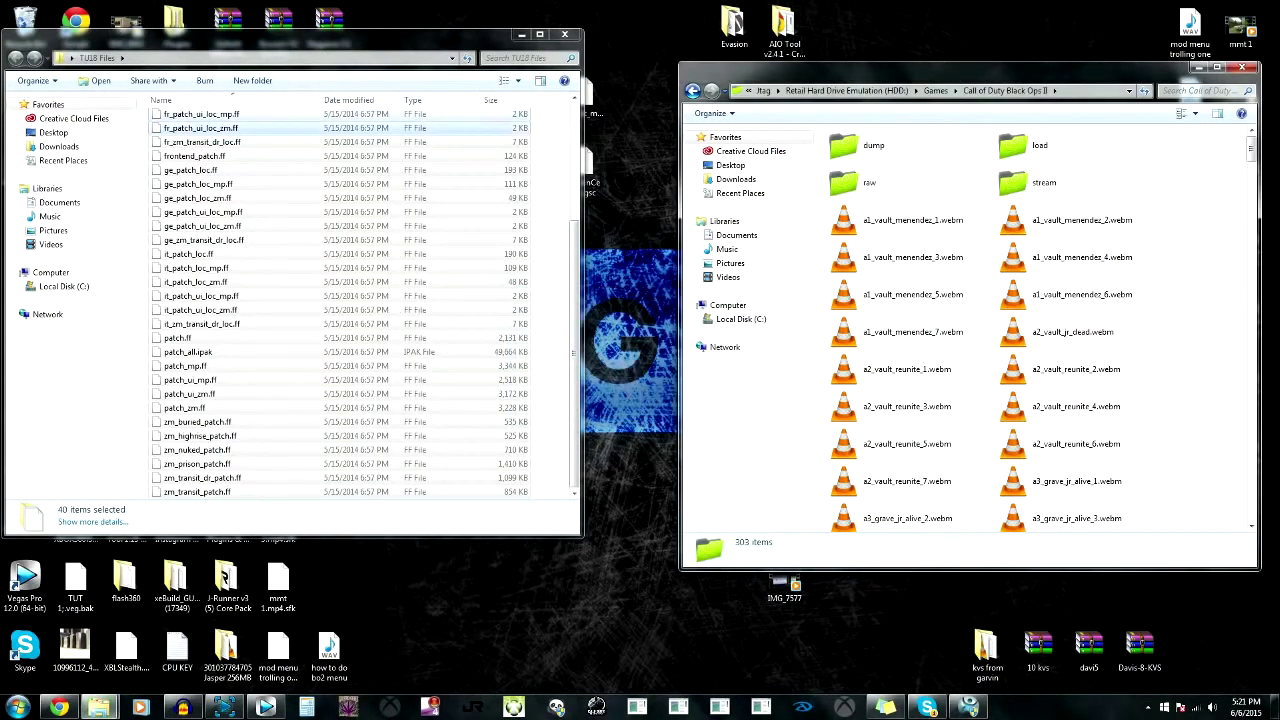
{"action": "left_click", "coordinate": [564, 34]}
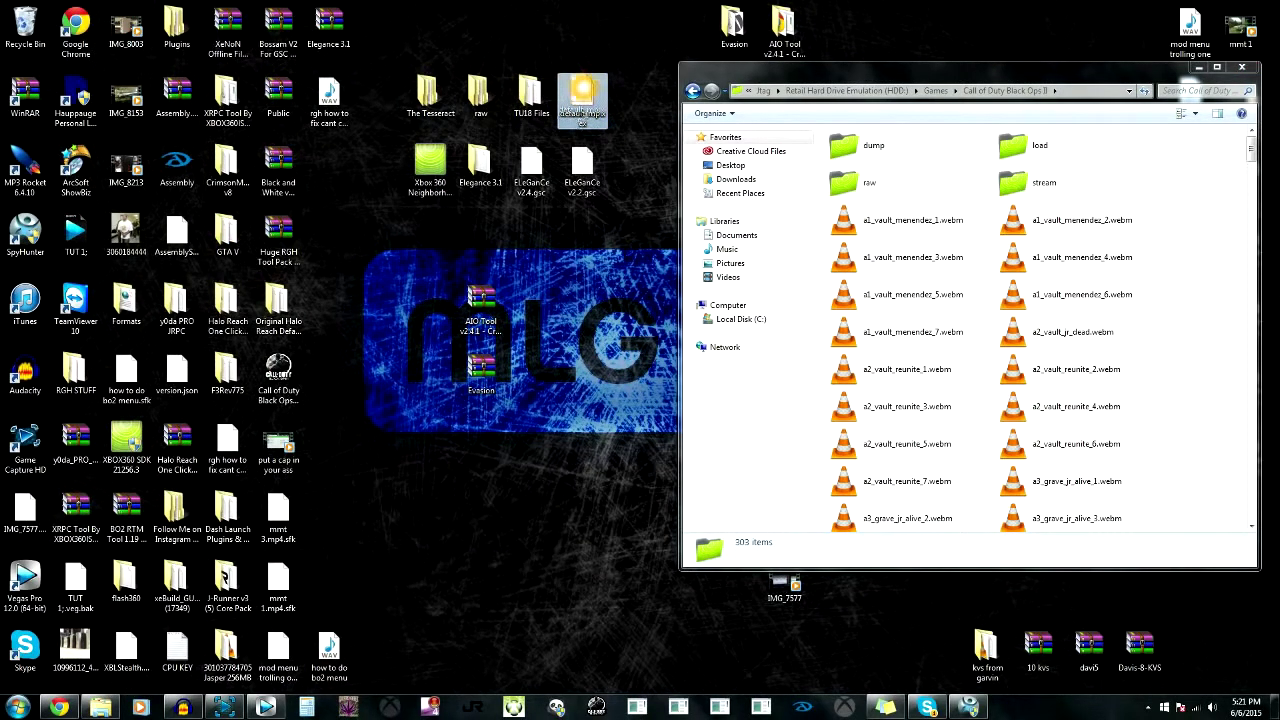
- Copy default_mp.xex from the desktop into the console's Call of Duty Black Ops II folder, replacing the existing file
{"action": "left_click_drag", "start_coordinate": [582, 97], "coordinate": [818, 186]}
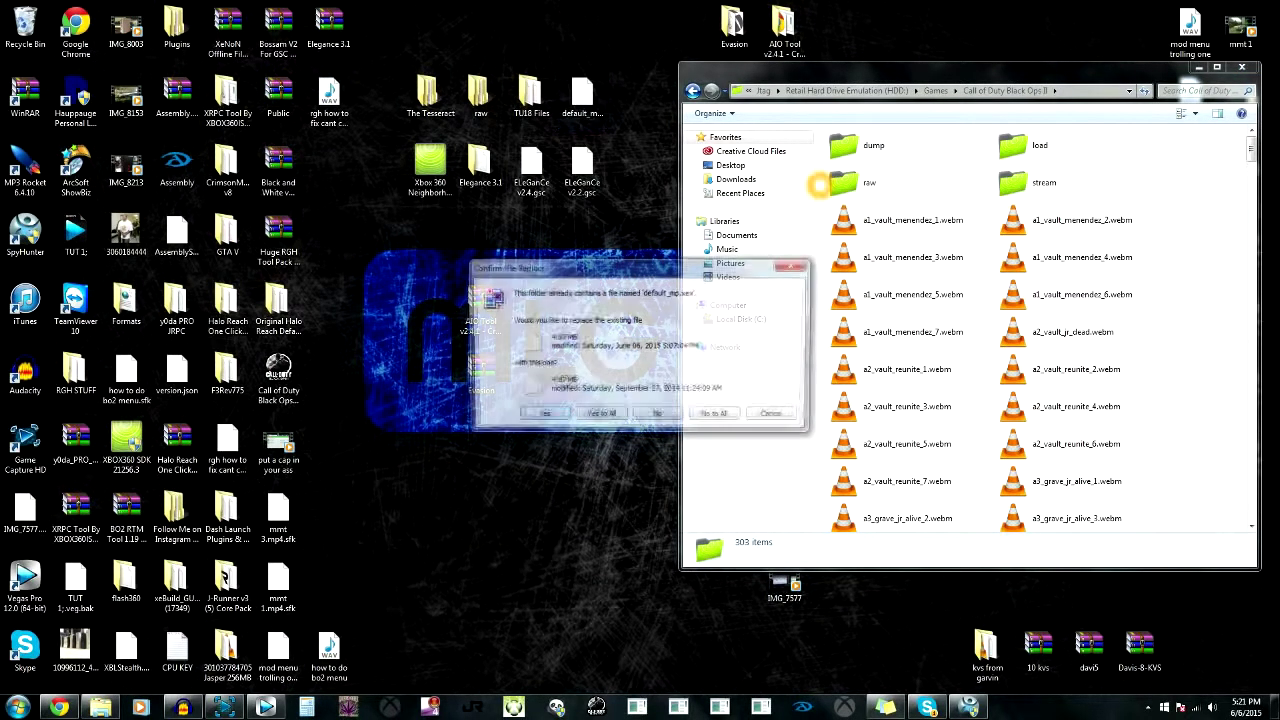
{"action": "left_click", "coordinate": [601, 415]}
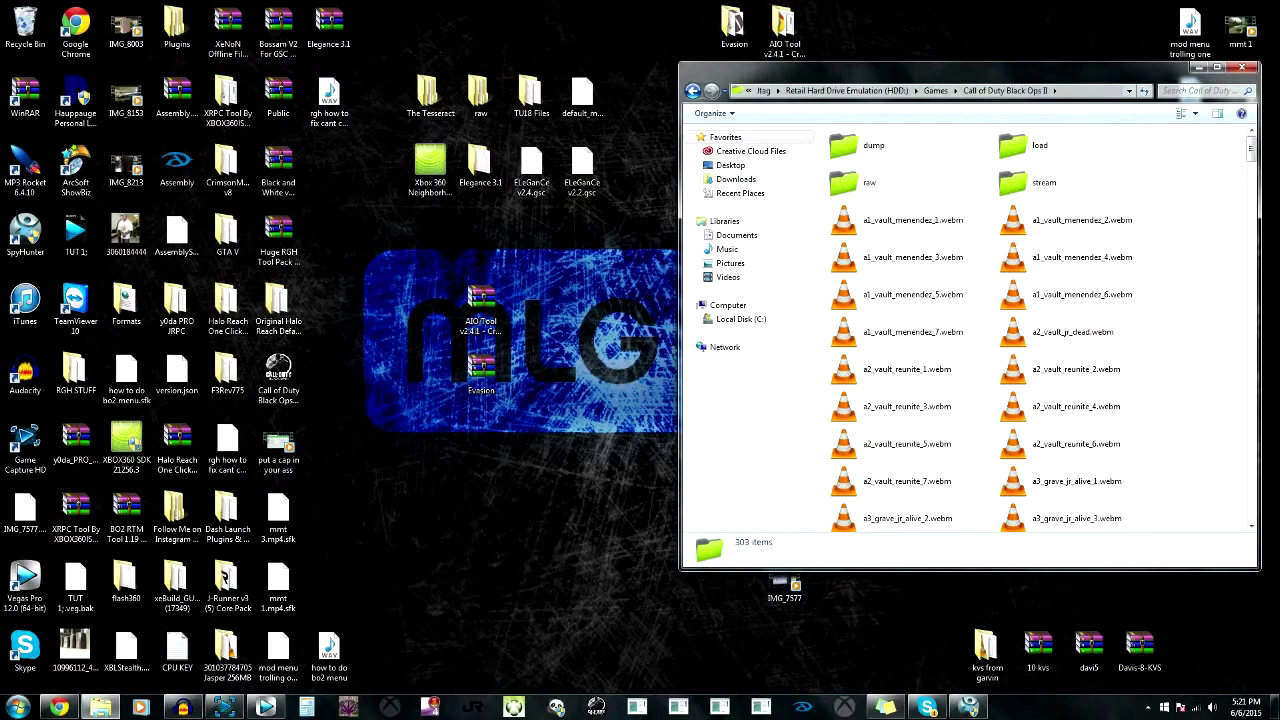
{"action": "left_click_drag", "start_coordinate": [1139, 76], "coordinate": [1066, 45]}
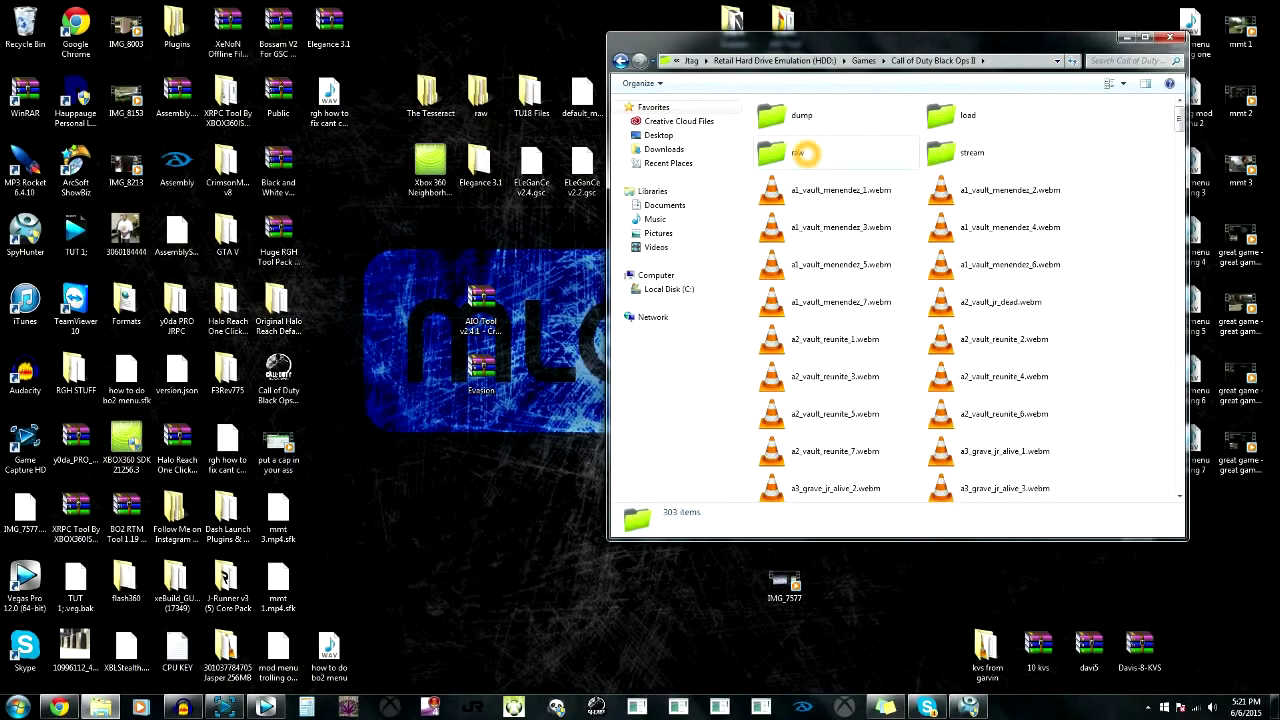
- Open the gametypes folder under raw, maps, mp in the console's Call of Duty Black Ops II folder
{"action": "double_click", "coordinate": [840, 151]}
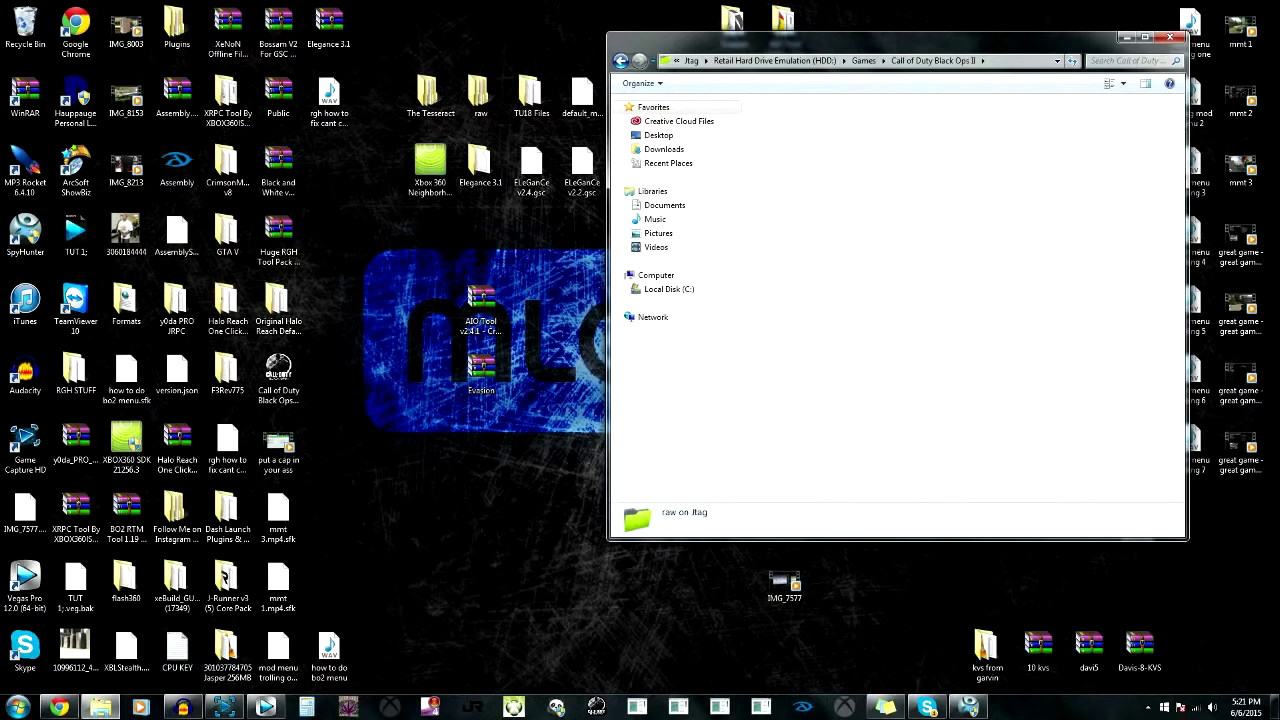
{"action": "double_click", "coordinate": [802, 117]}
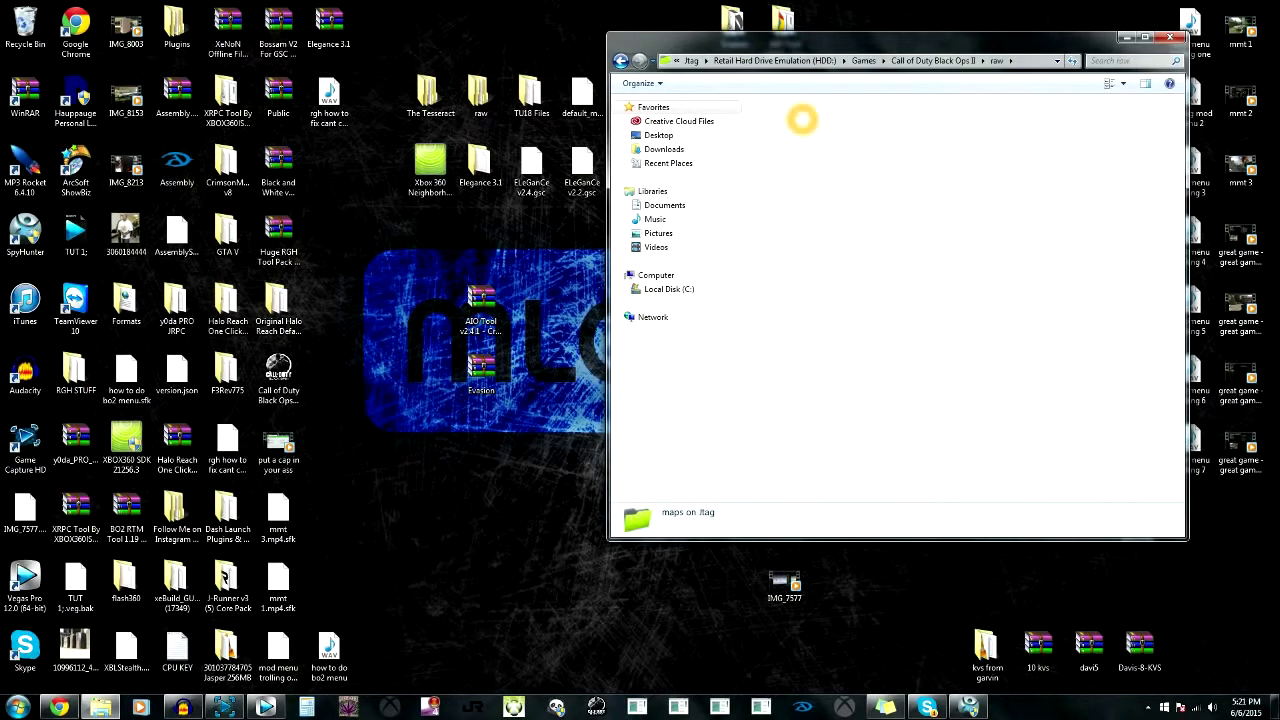
{"action": "double_click", "coordinate": [777, 118]}
{"action": "double_click", "coordinate": [810, 116]}
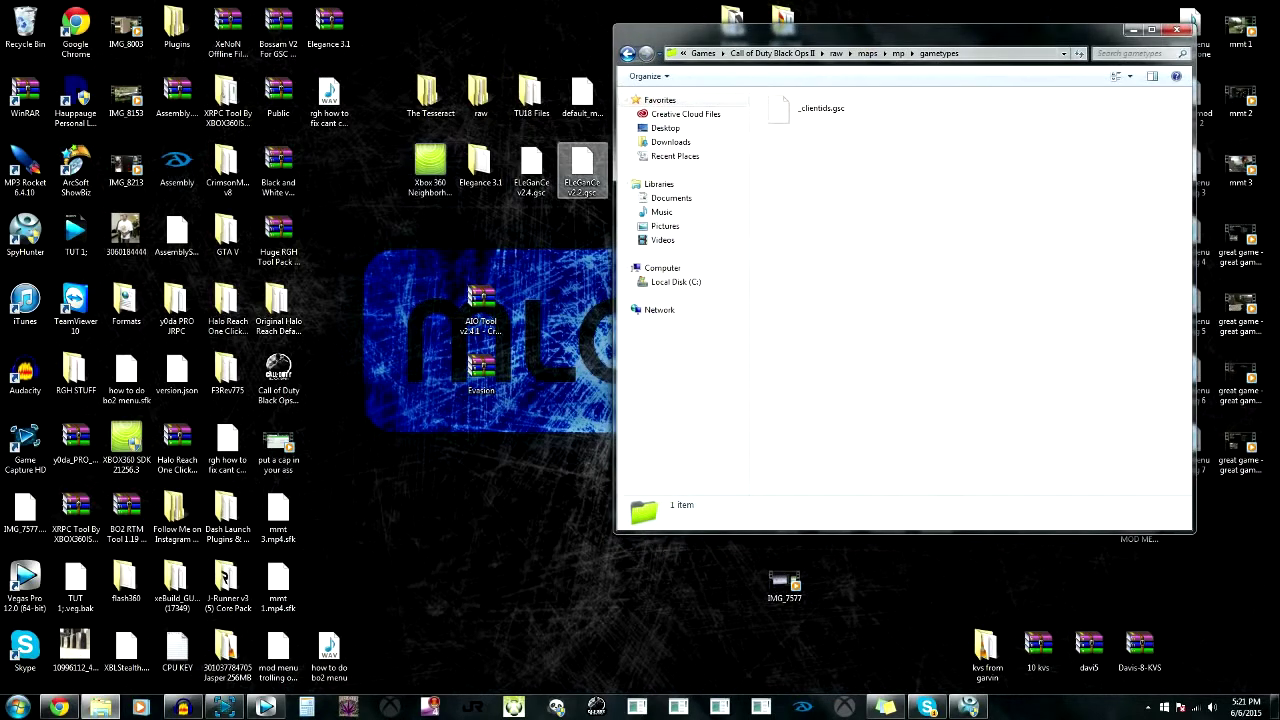
- Copy ELeGanCe v2.2.gsc from the desktop into the console's gametypes folder
{"action": "left_click", "coordinate": [582, 172]}
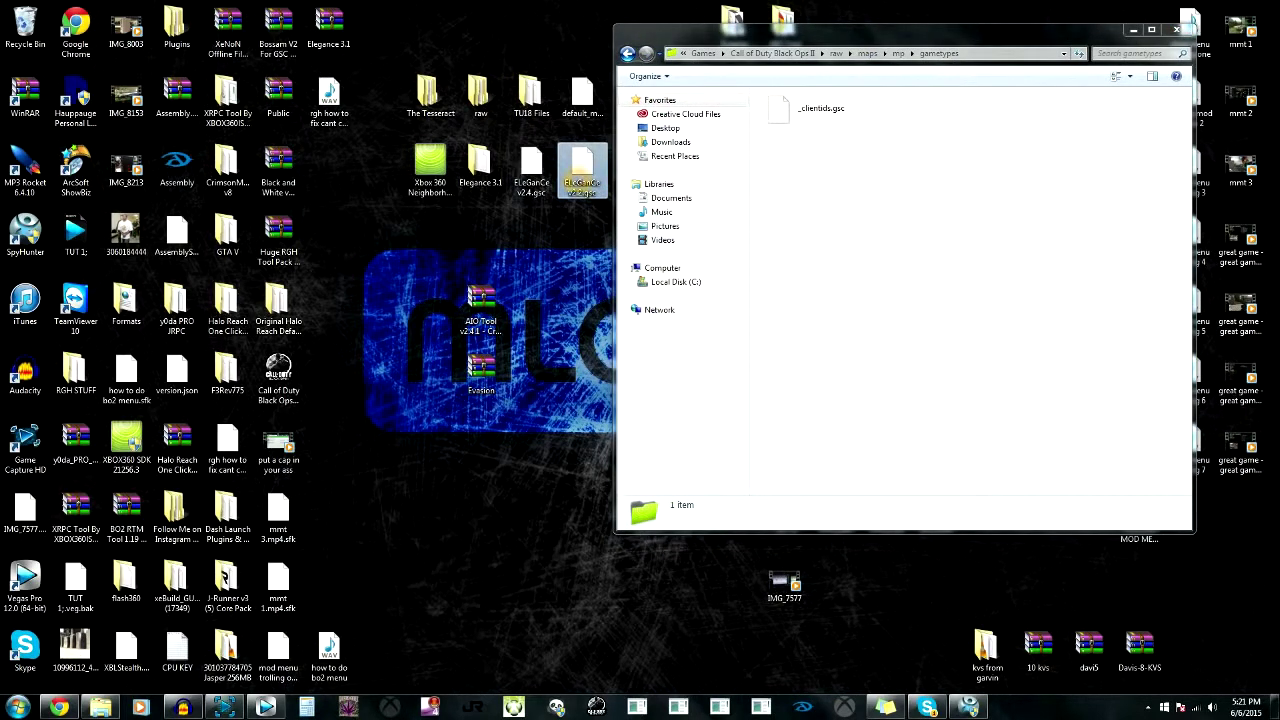
{"action": "left_click_drag", "start_coordinate": [582, 180], "coordinate": [940, 117]}
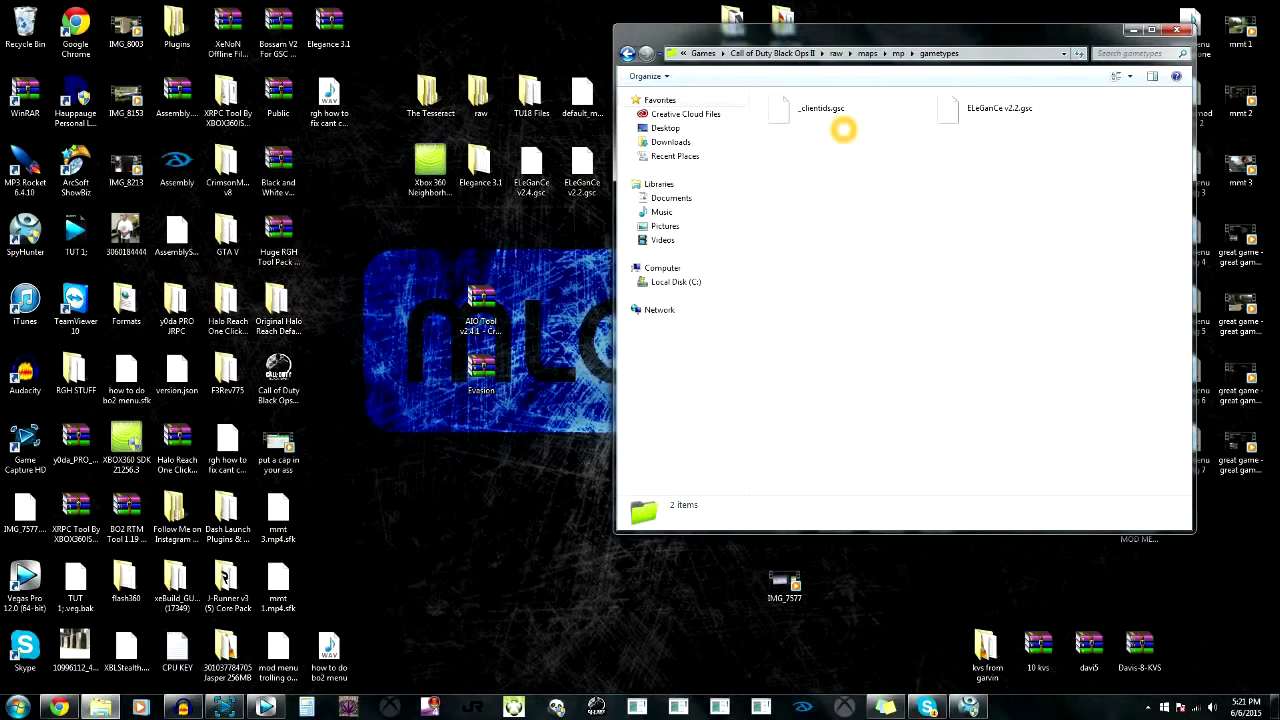
- Copy the file name _clientids.gsc and try to rename ELeGanCe v2.2.gsc to that name in the gametypes folder
{"action": "left_click", "coordinate": [818, 109]}
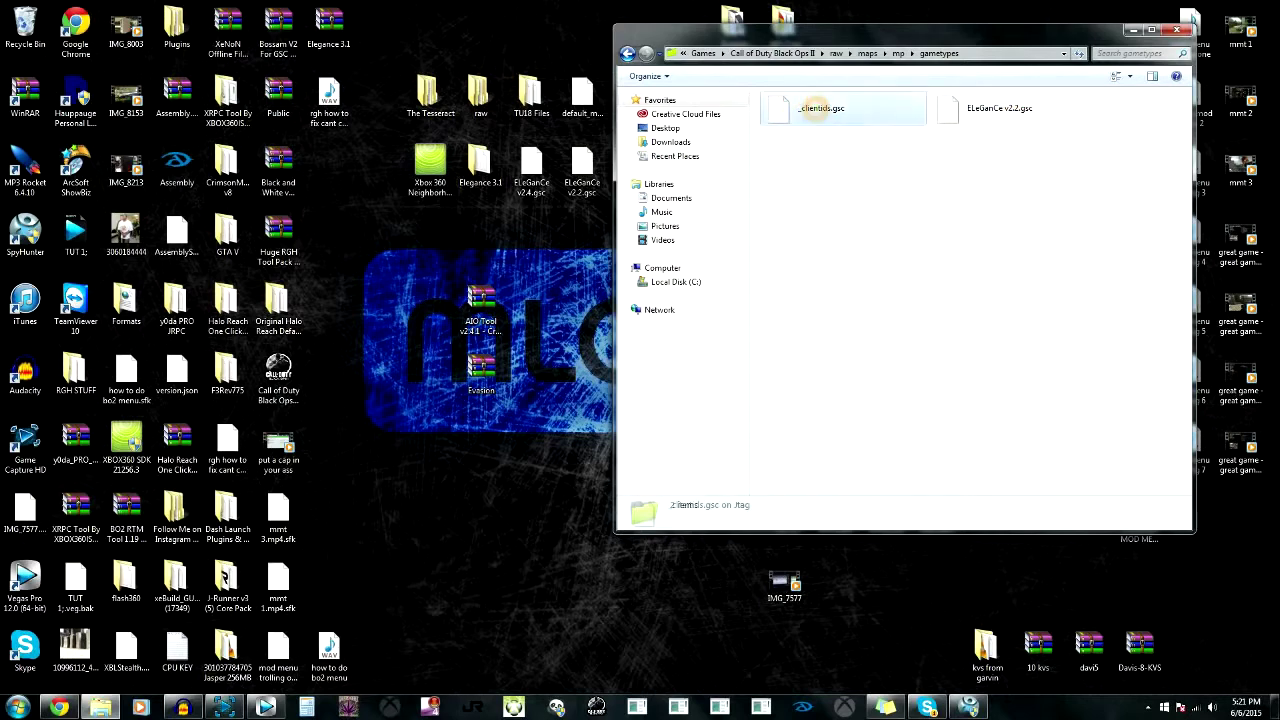
{"action": "right_click", "coordinate": [817, 109]}
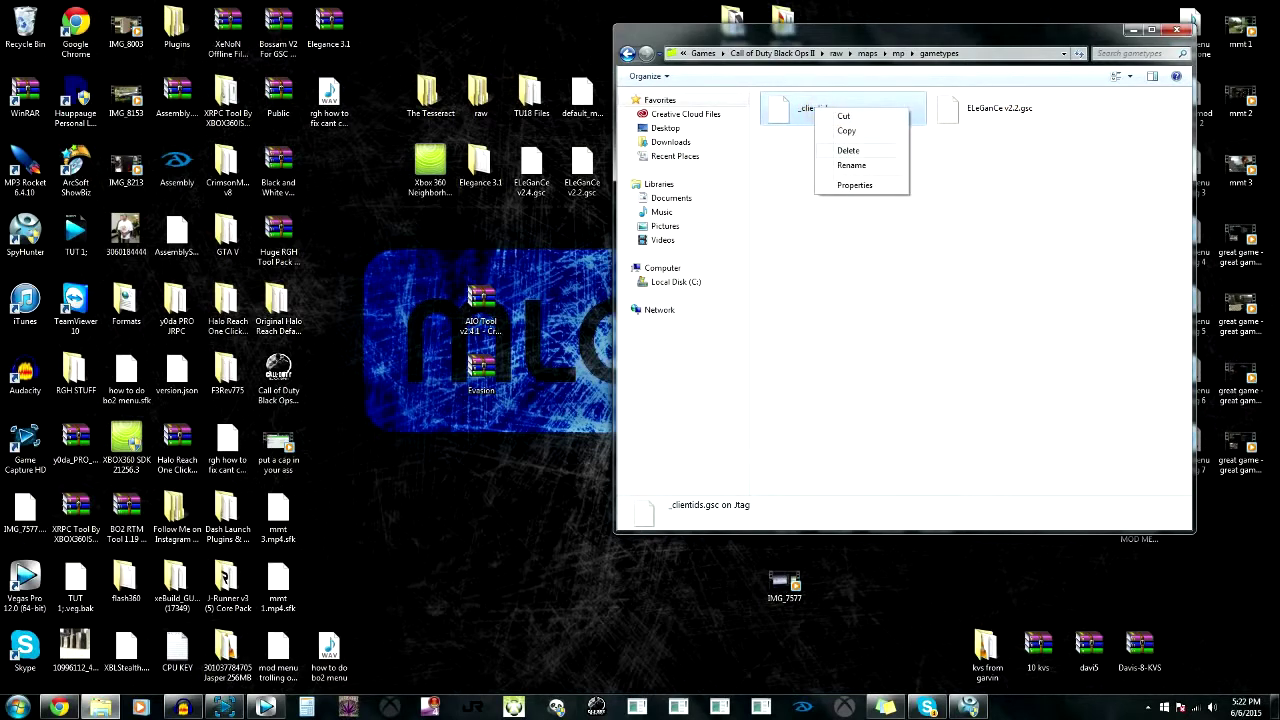
{"action": "left_click", "coordinate": [851, 165]}
{"action": "right_click", "coordinate": [826, 108]}
{"action": "left_click", "coordinate": [862, 147]}
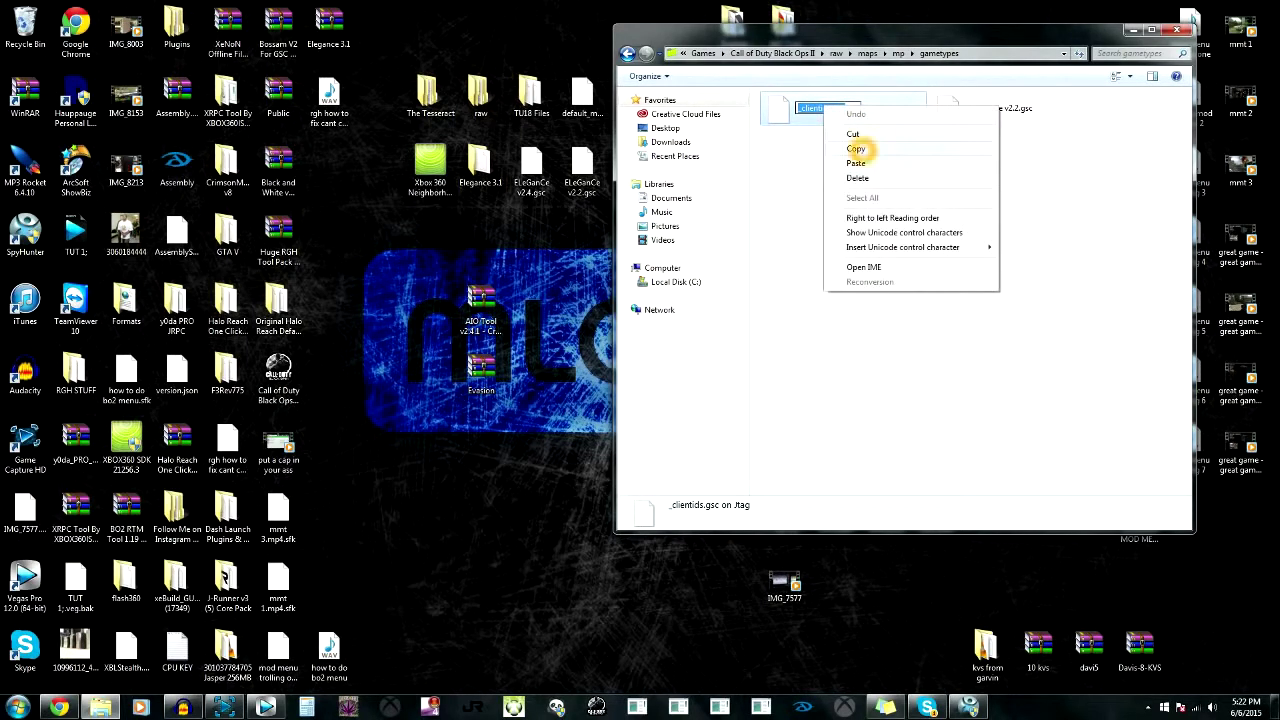
{"action": "left_click", "coordinate": [984, 110]}
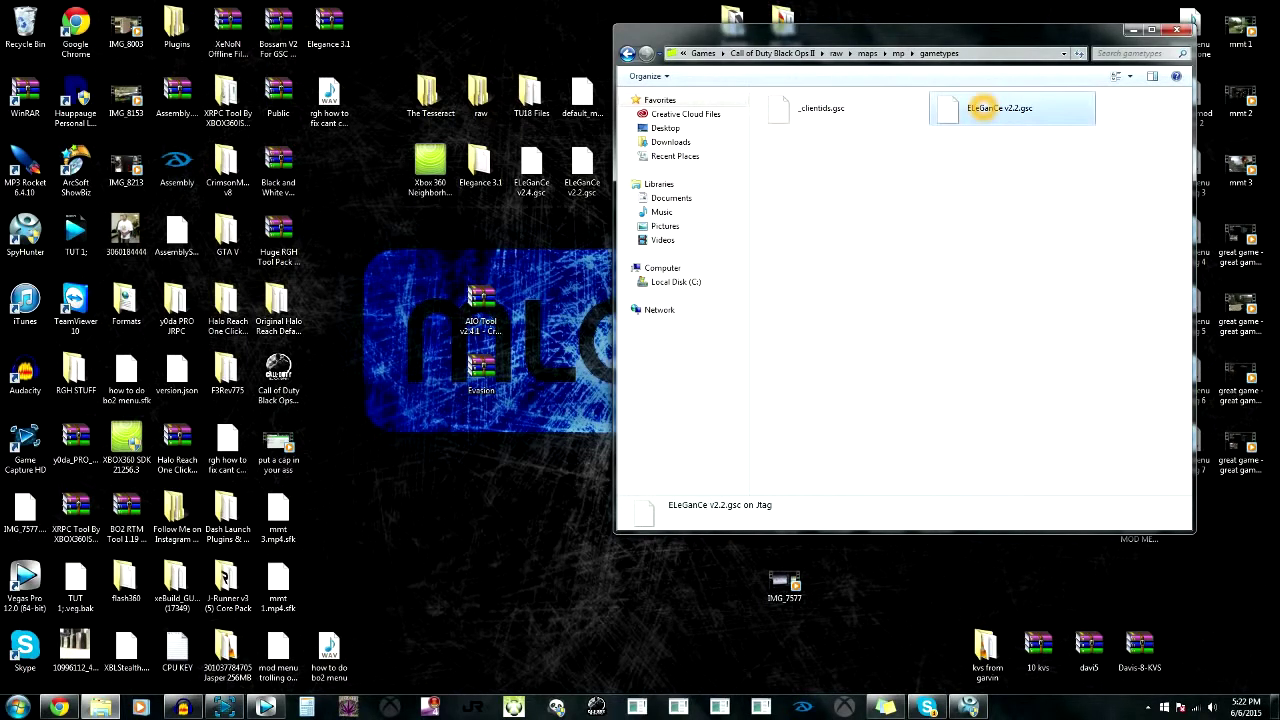
{"action": "right_click", "coordinate": [988, 111]}
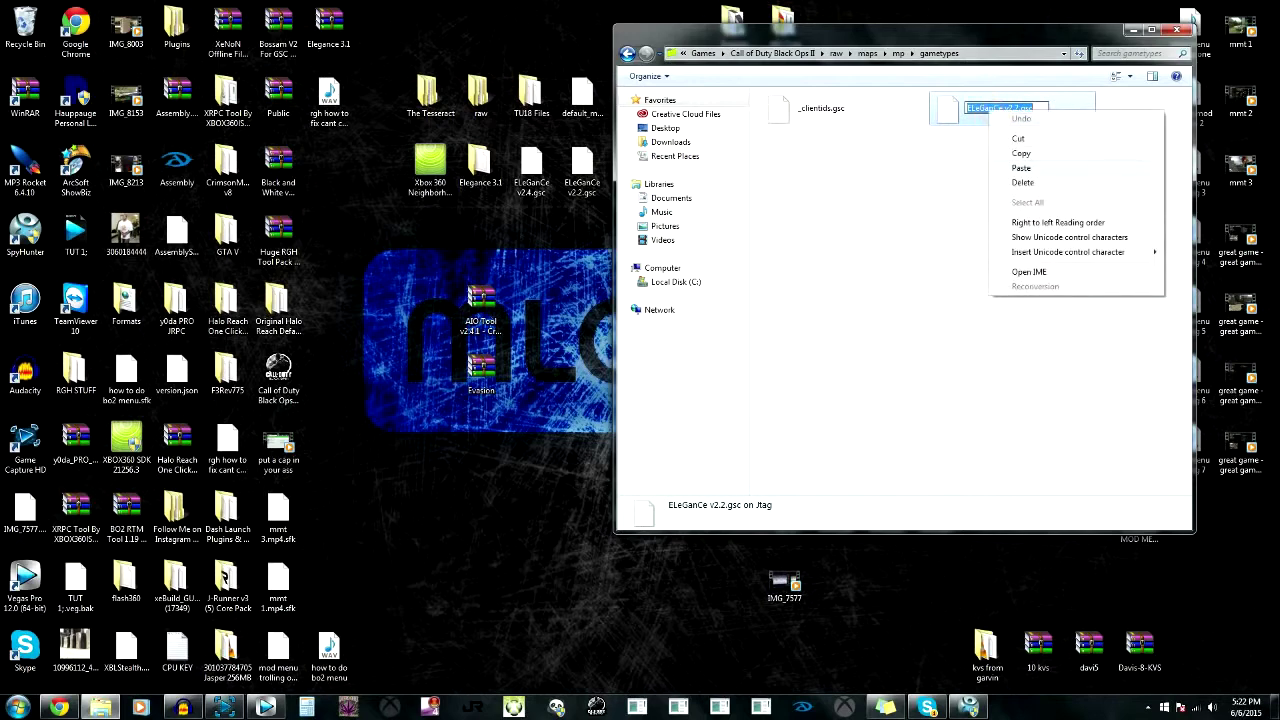
{"action": "left_click", "coordinate": [1020, 168]}
{"action": "key", "text": "Return"}
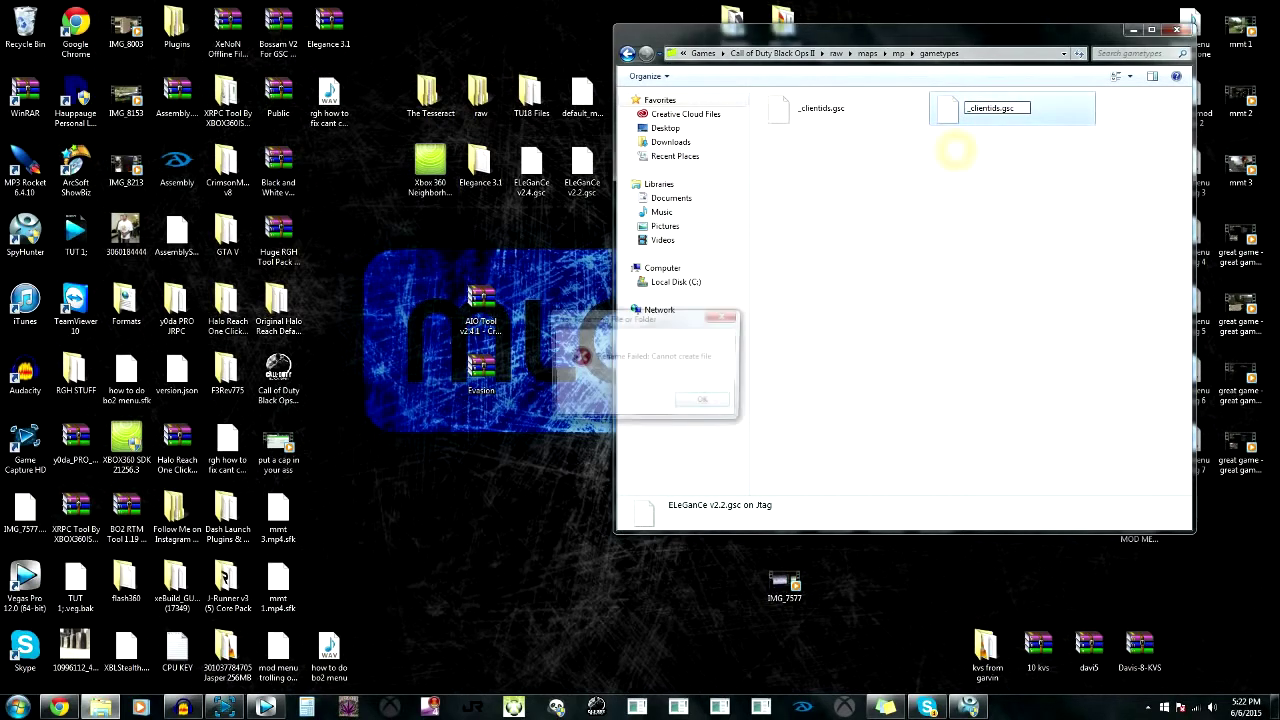
{"action": "key", "text": "Return"}
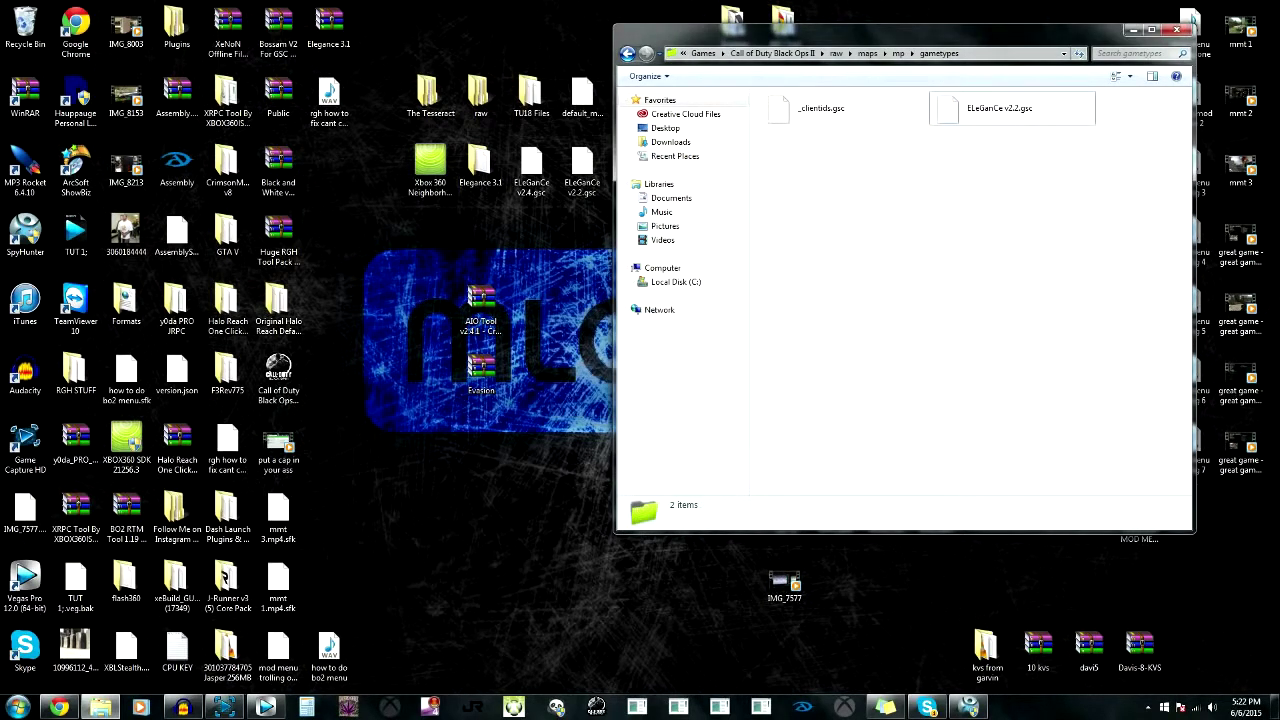
- Permanently delete ELeGanCe v2.2.gsc from the console's gametypes folder
{"action": "left_click_drag", "start_coordinate": [1122, 142], "coordinate": [808, 108]}
{"action": "right_click", "coordinate": [990, 112]}
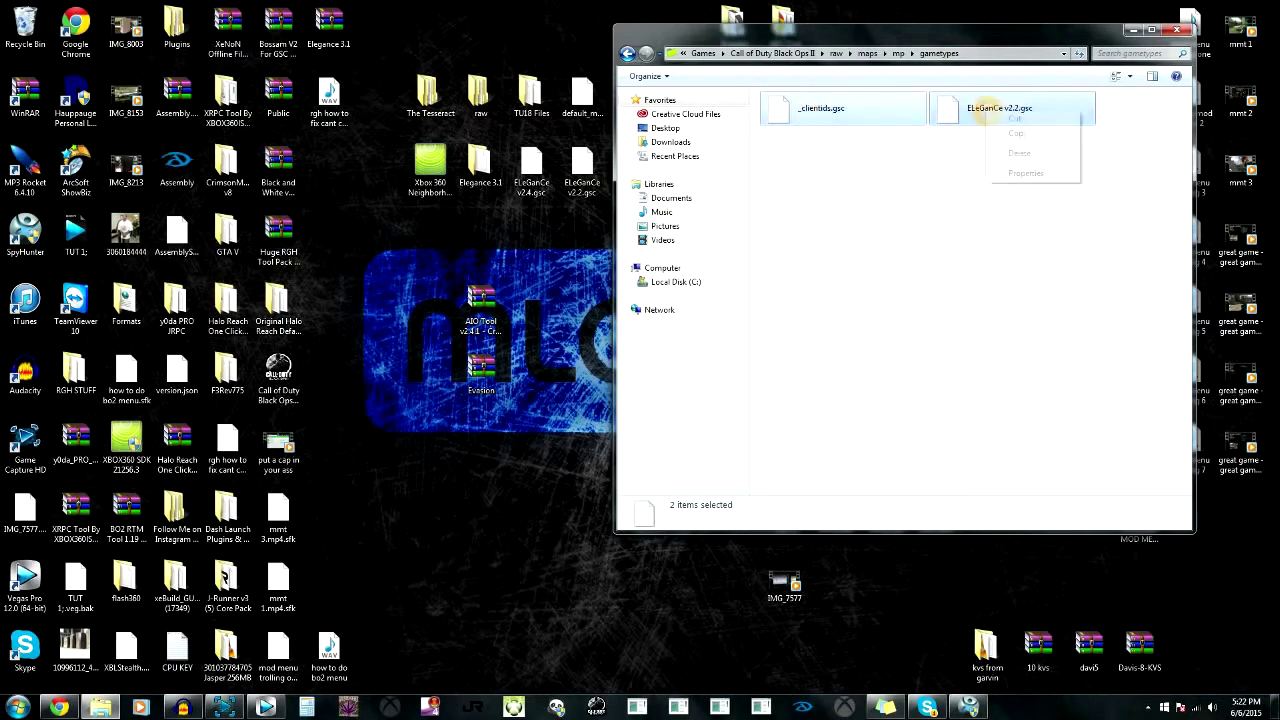
{"action": "left_click", "coordinate": [988, 112]}
{"action": "right_click", "coordinate": [980, 118]}
{"action": "left_click", "coordinate": [973, 130]}
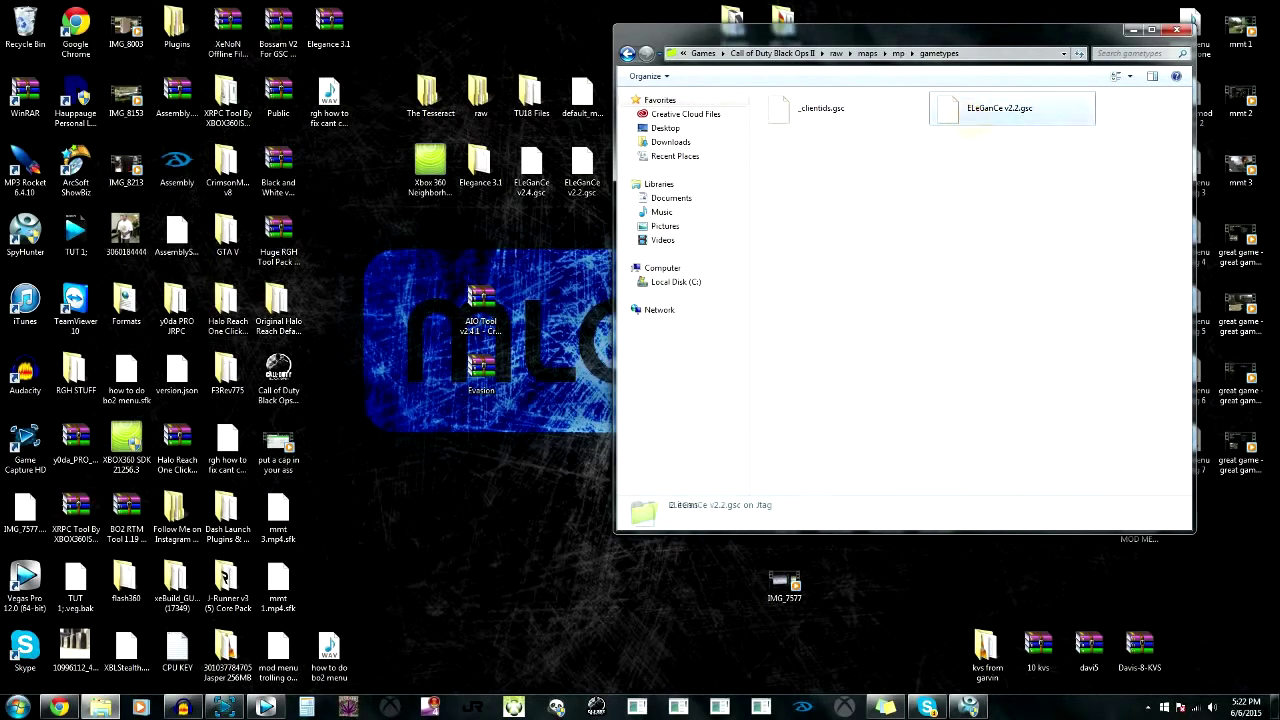
{"action": "right_click", "coordinate": [972, 115]}
{"action": "left_click", "coordinate": [1004, 156]}
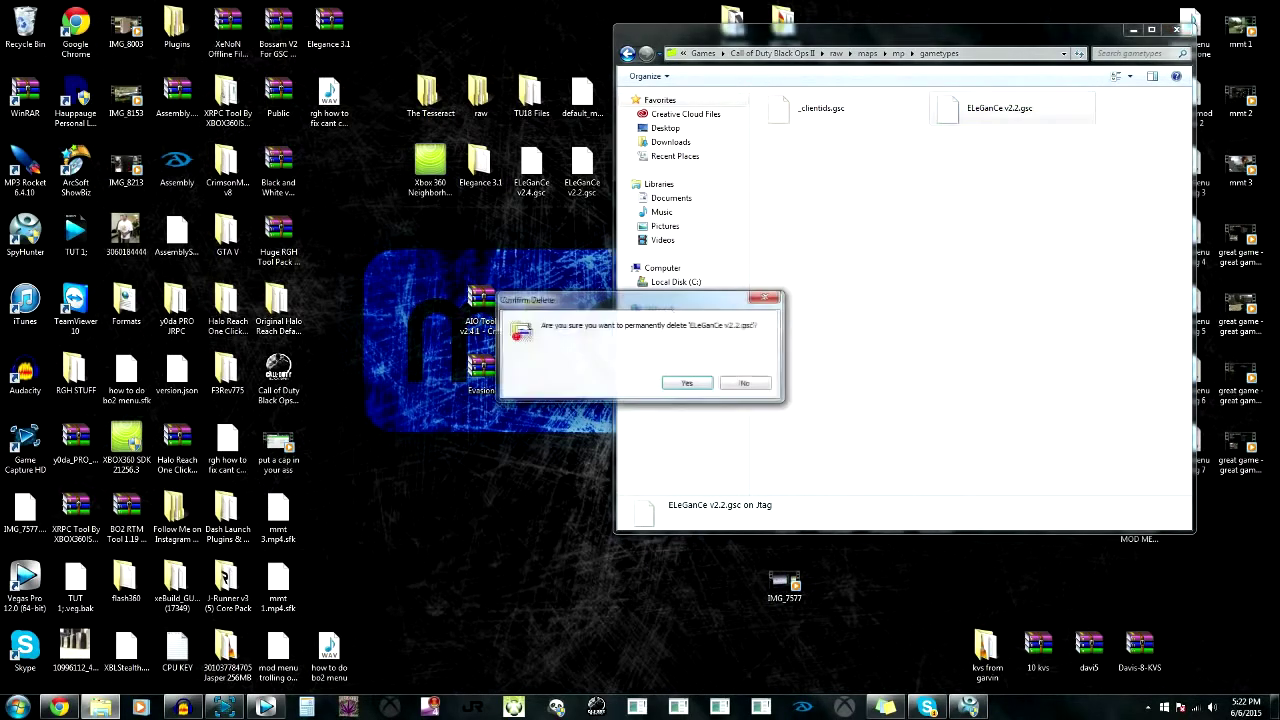
{"action": "left_click", "coordinate": [686, 383]}
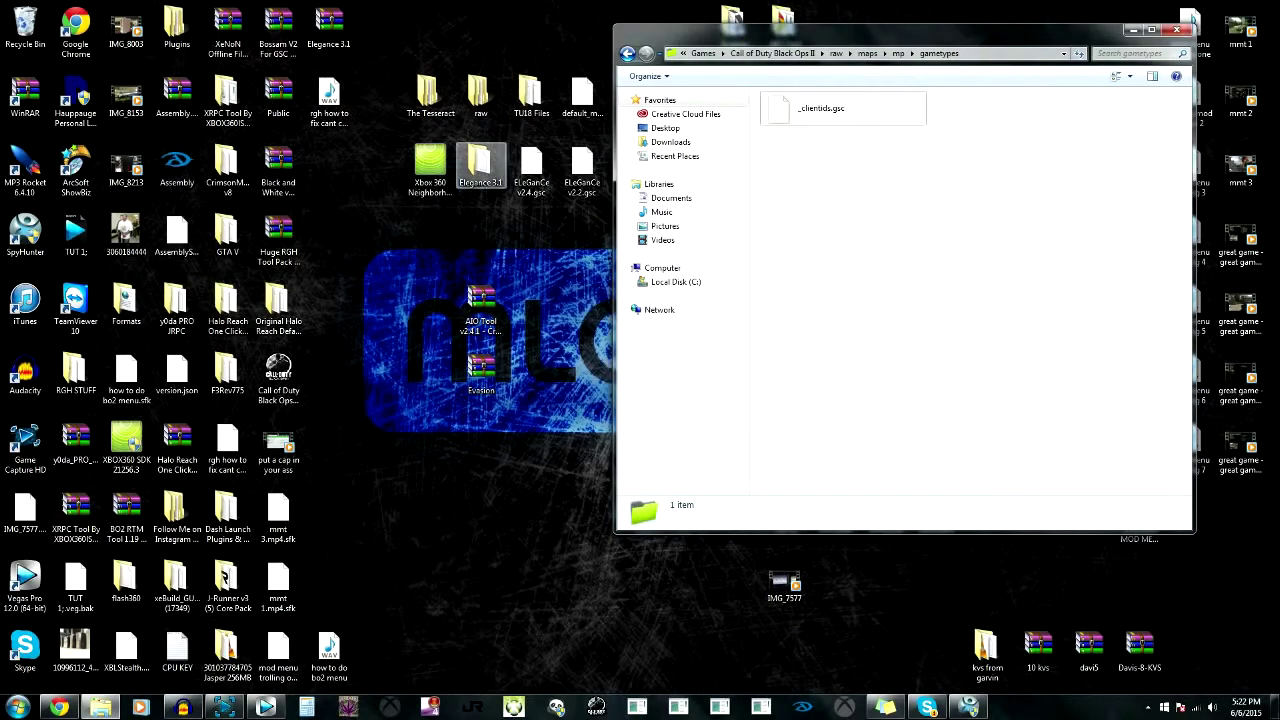
- Copy _clientids.gsc from the desktop's Elegance 3.1 folder into the console's gametypes folder, replacing the existing file, and close the source folder
{"action": "left_click", "coordinate": [478, 170]}
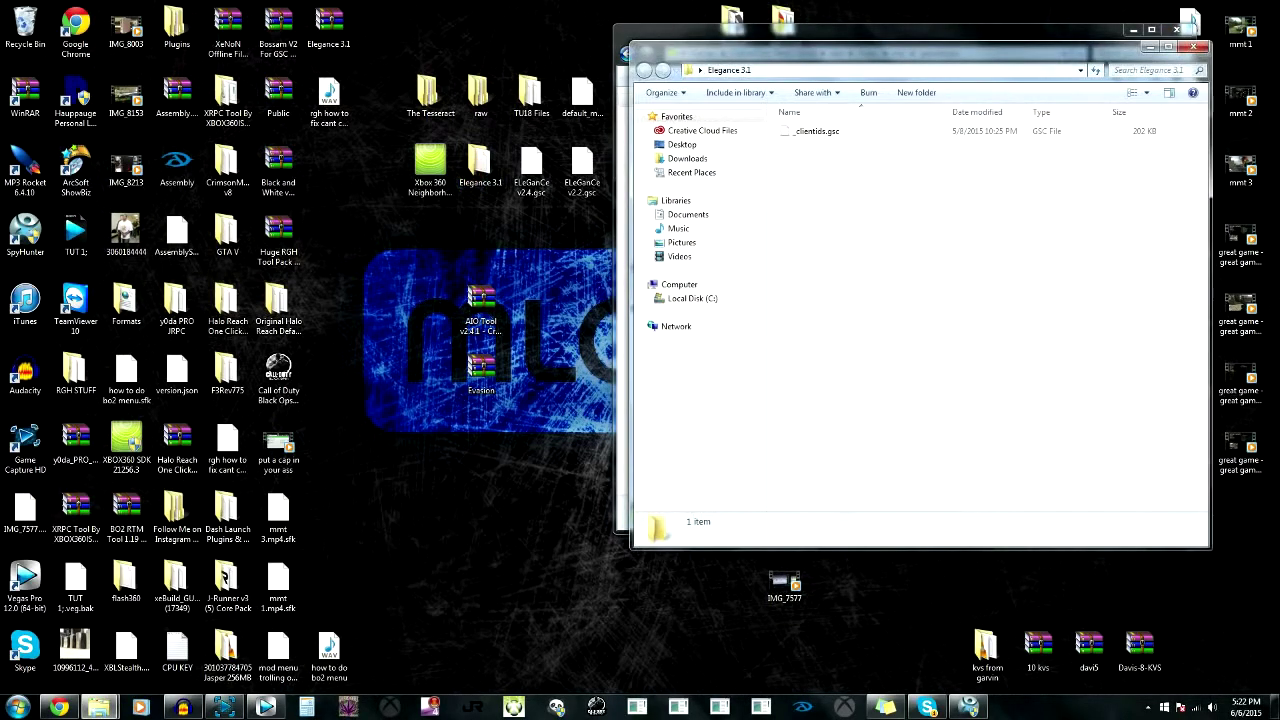
{"action": "key", "text": "super+Left"}
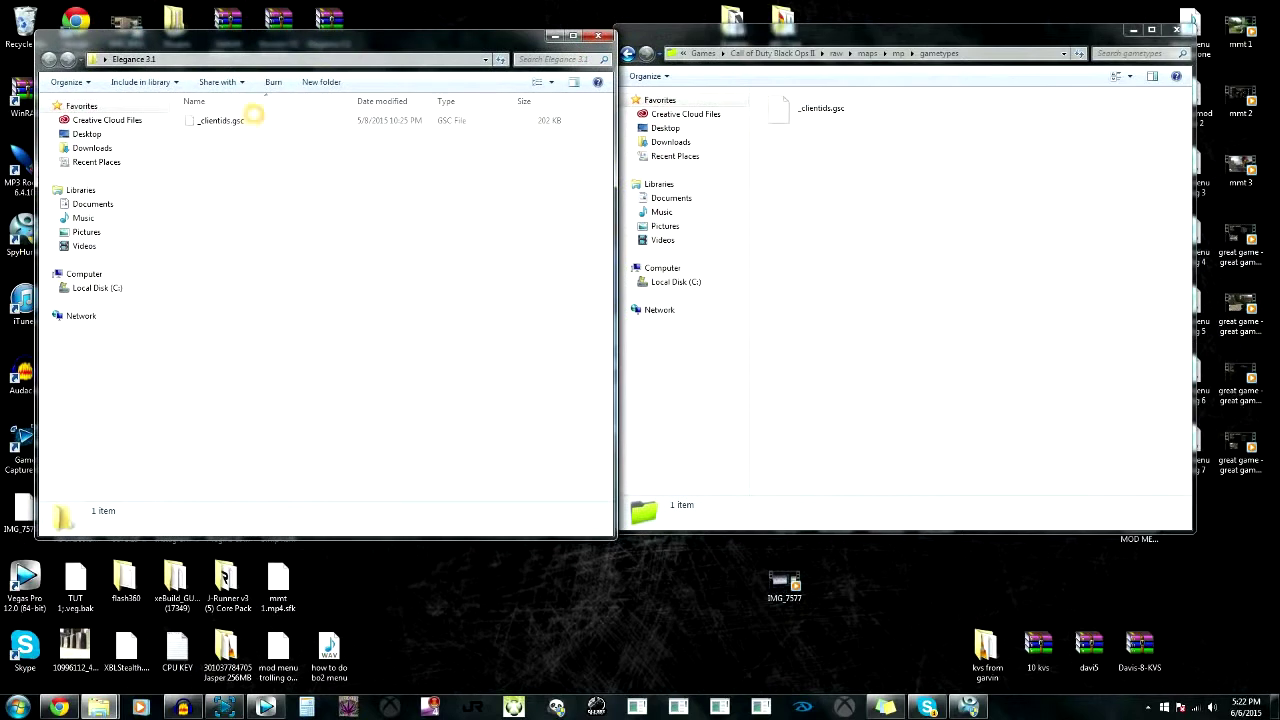
{"action": "left_click", "coordinate": [253, 117]}
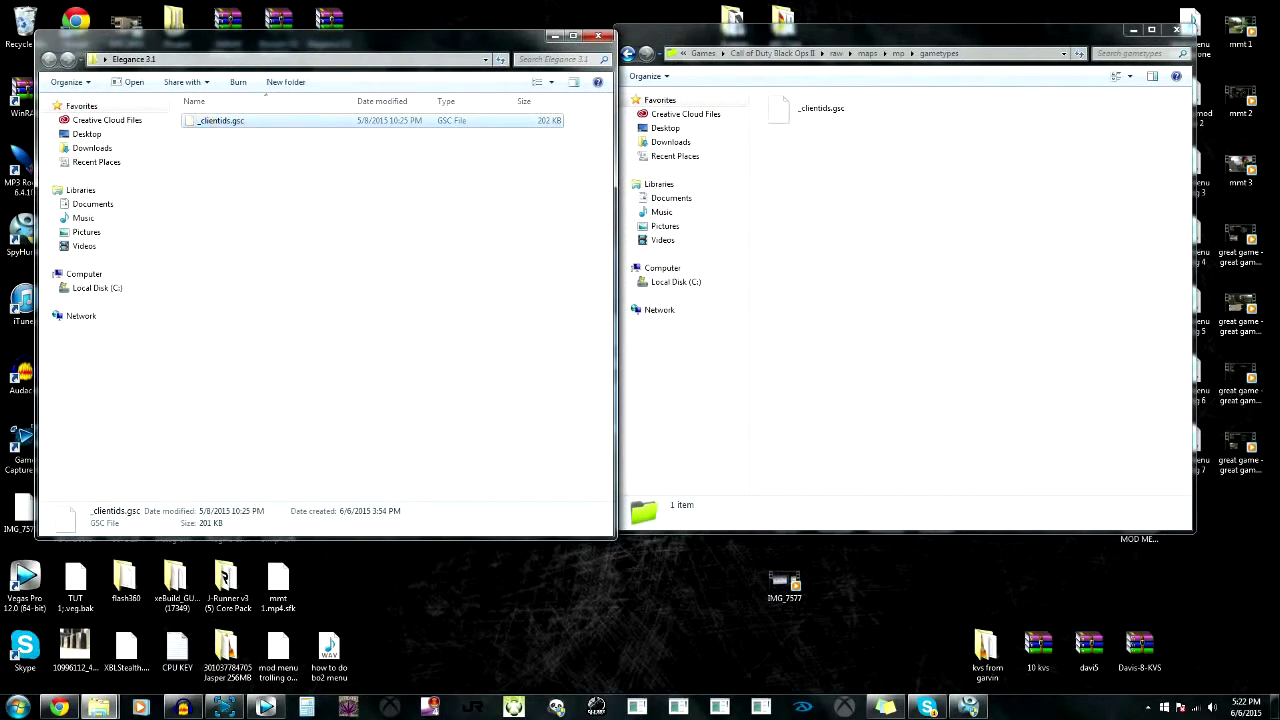
{"action": "left_click_drag", "start_coordinate": [220, 121], "coordinate": [857, 150]}
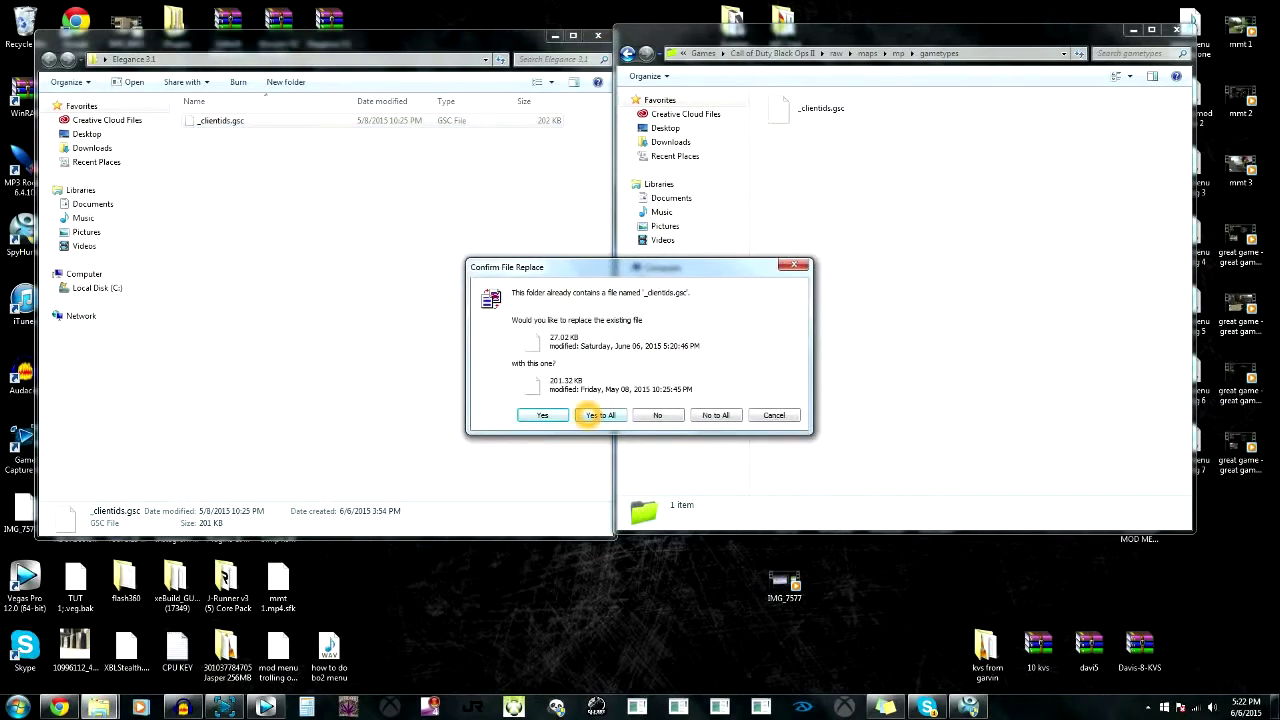
{"action": "left_click", "coordinate": [600, 415]}
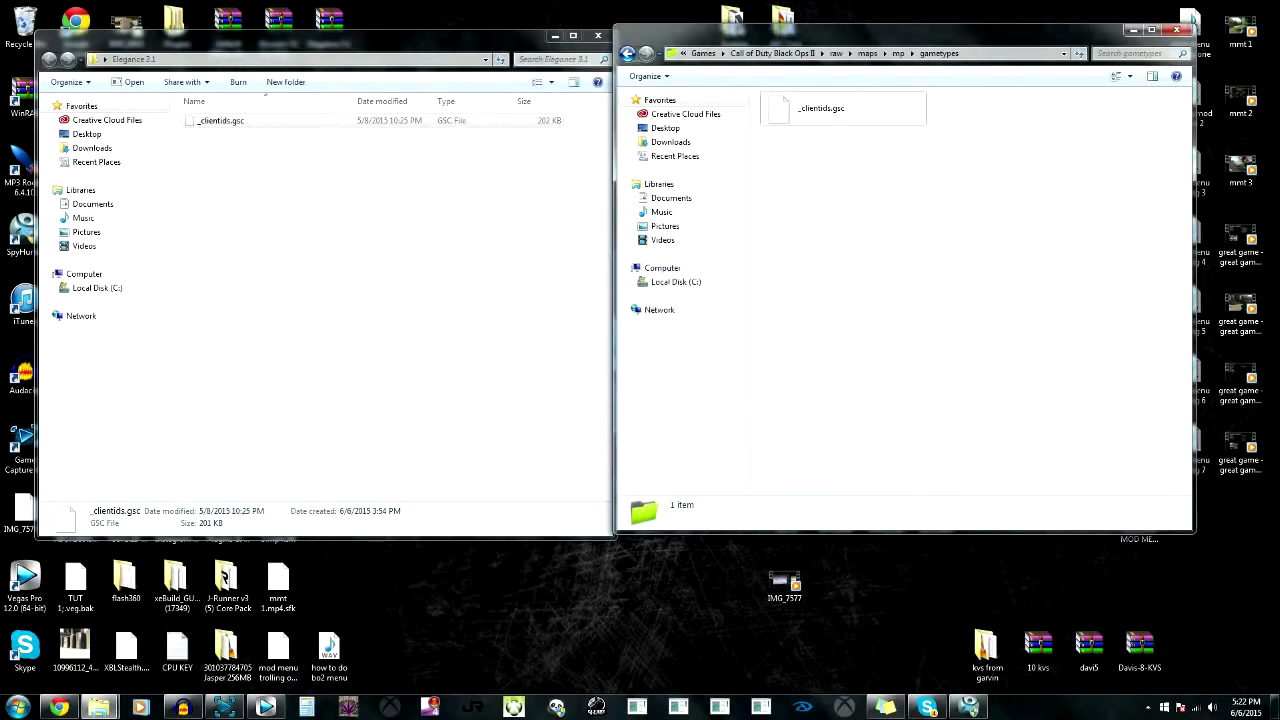
{"action": "left_click", "coordinate": [598, 35]}
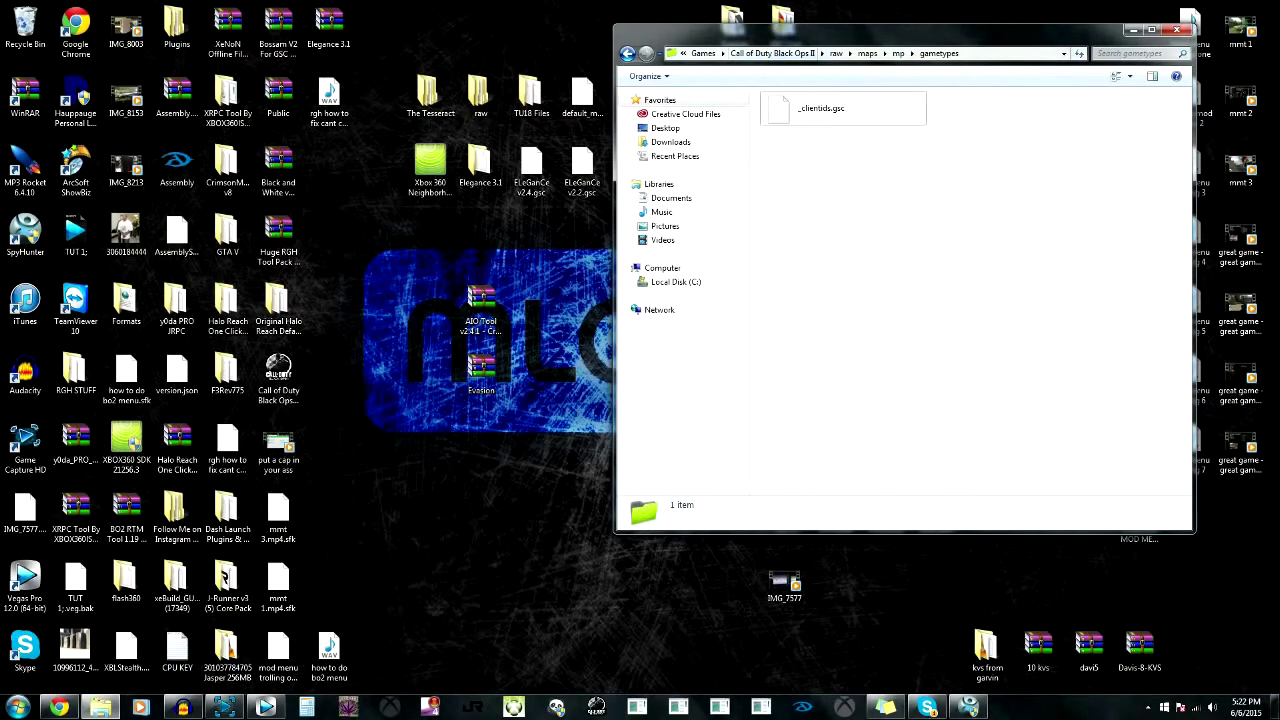
- Go back to the console's Call of Duty Black Ops II folder and search it for "def"
{"action": "left_click", "coordinate": [772, 53]}
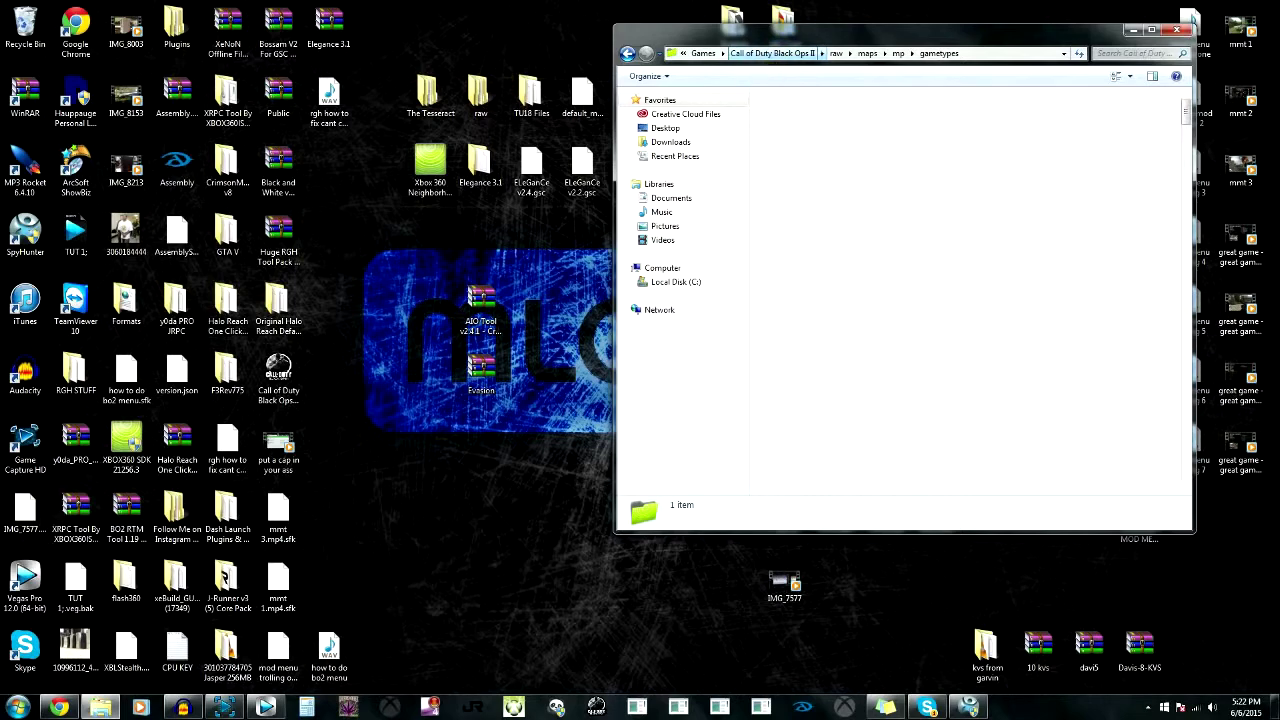
{"action": "left_click", "coordinate": [1122, 53]}
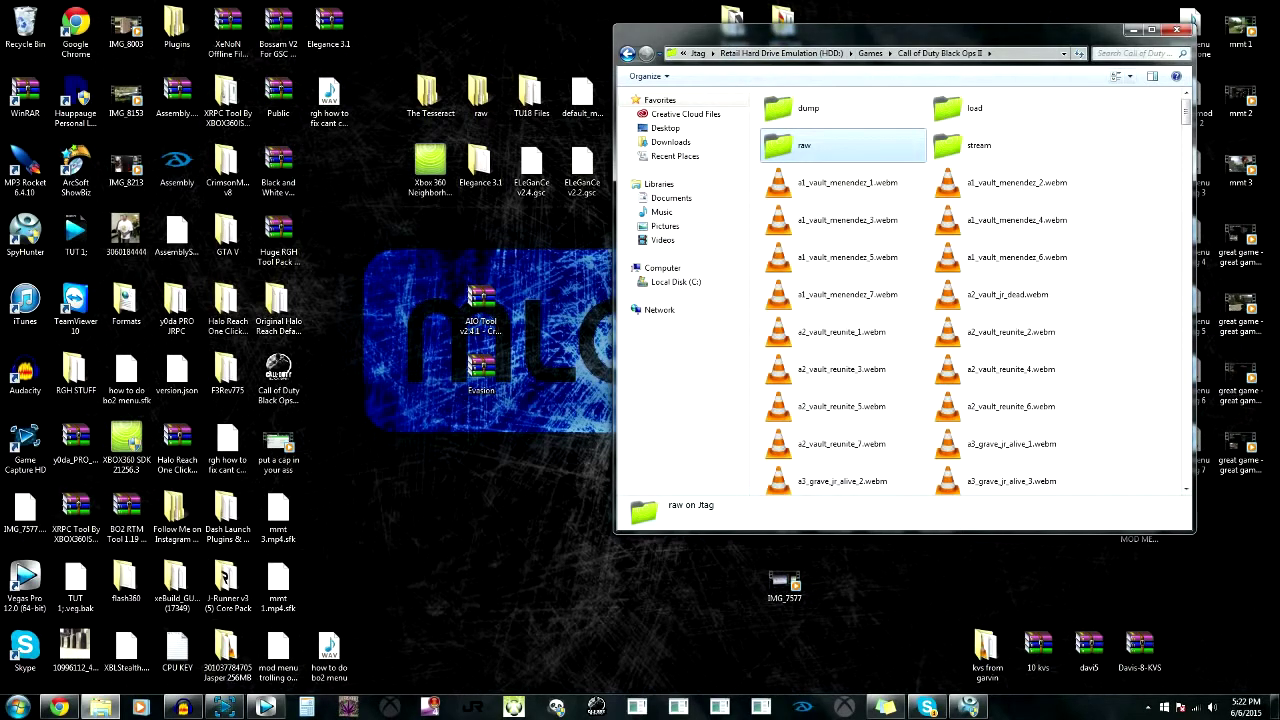
{"action": "type", "text": "def"}
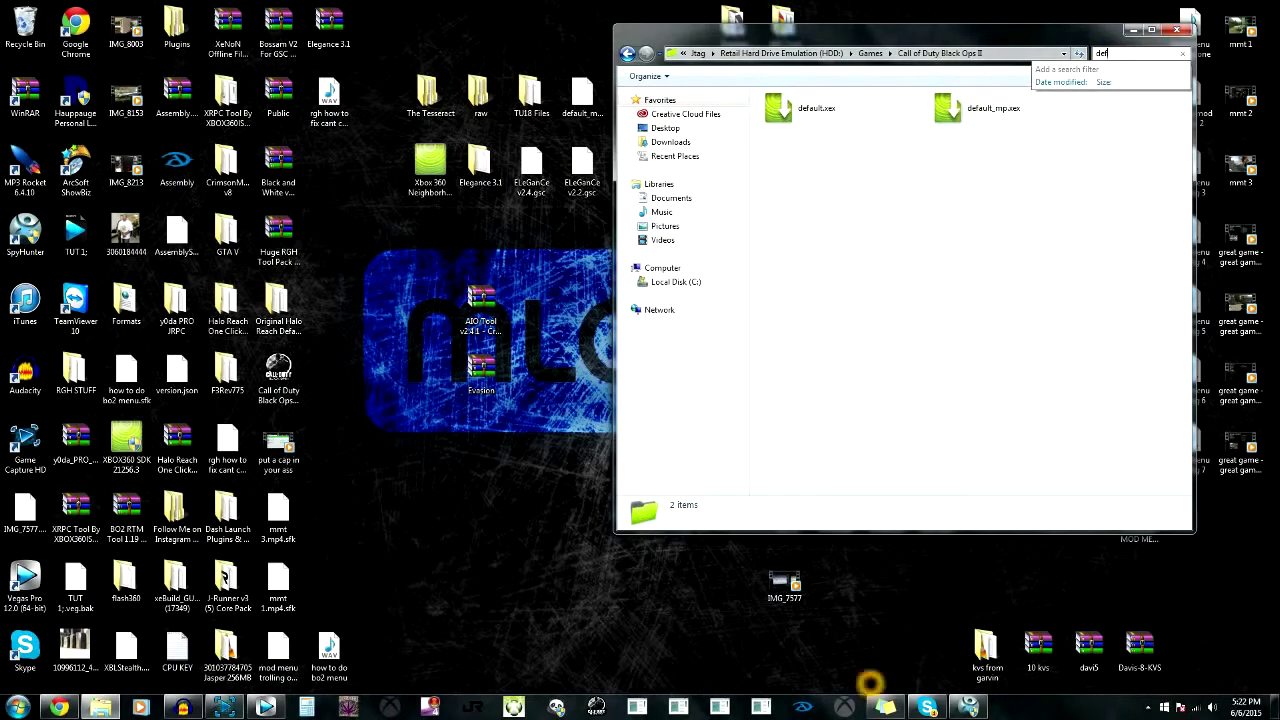
- Bring up Game Capture HD to show the console's screen and launch default_mp.xex on the console
{"action": "left_click", "coordinate": [224, 707]}
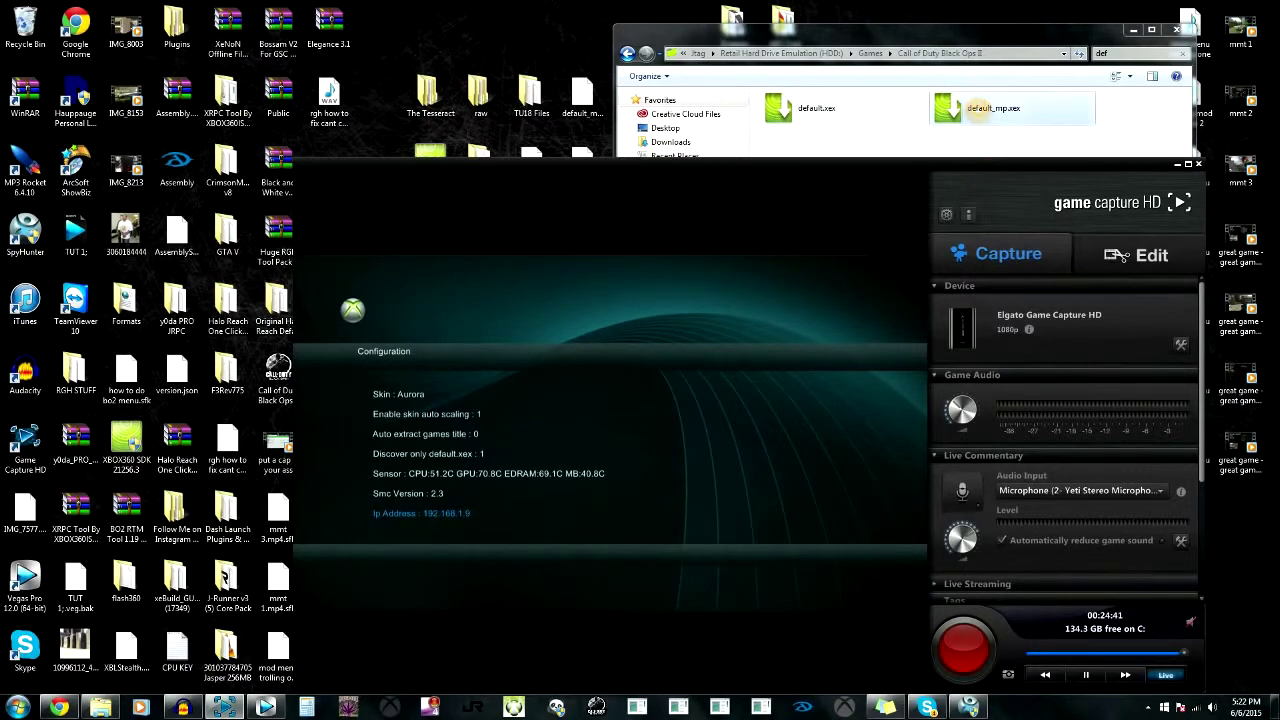
{"action": "left_click", "coordinate": [978, 110]}
{"action": "left_click", "coordinate": [408, 371]}
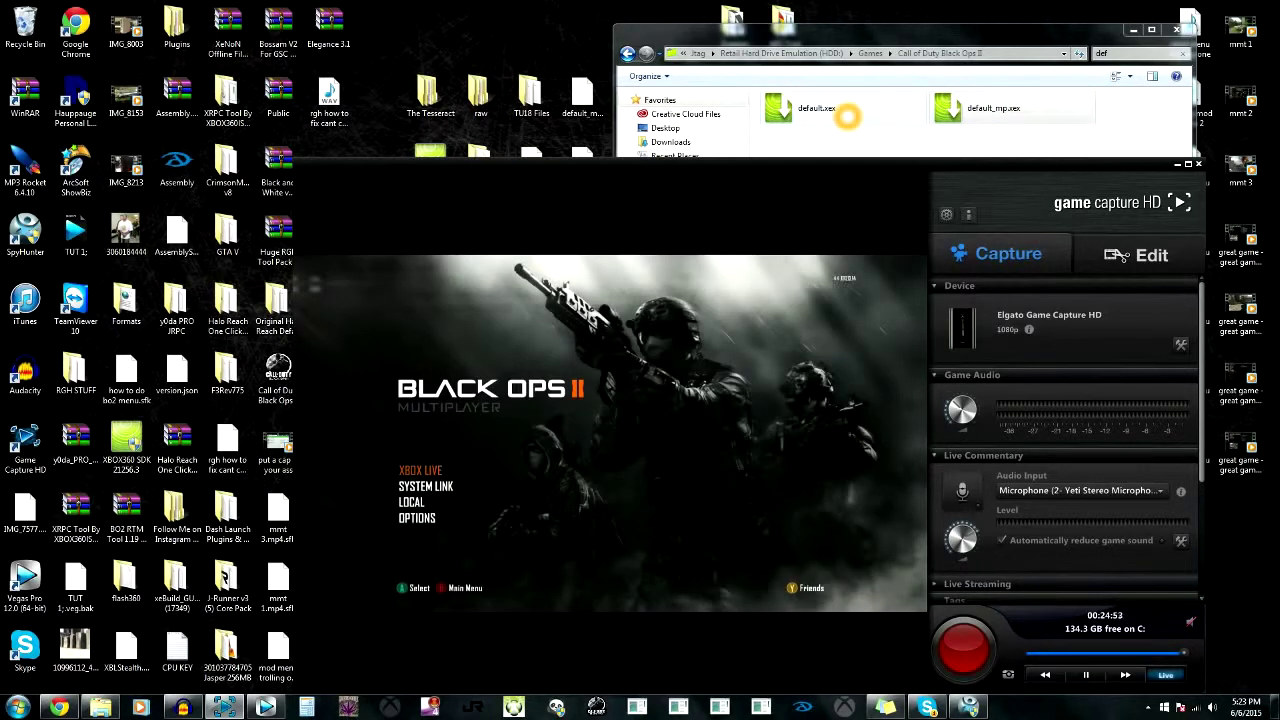
{"action": "left_click", "coordinate": [995, 108]}
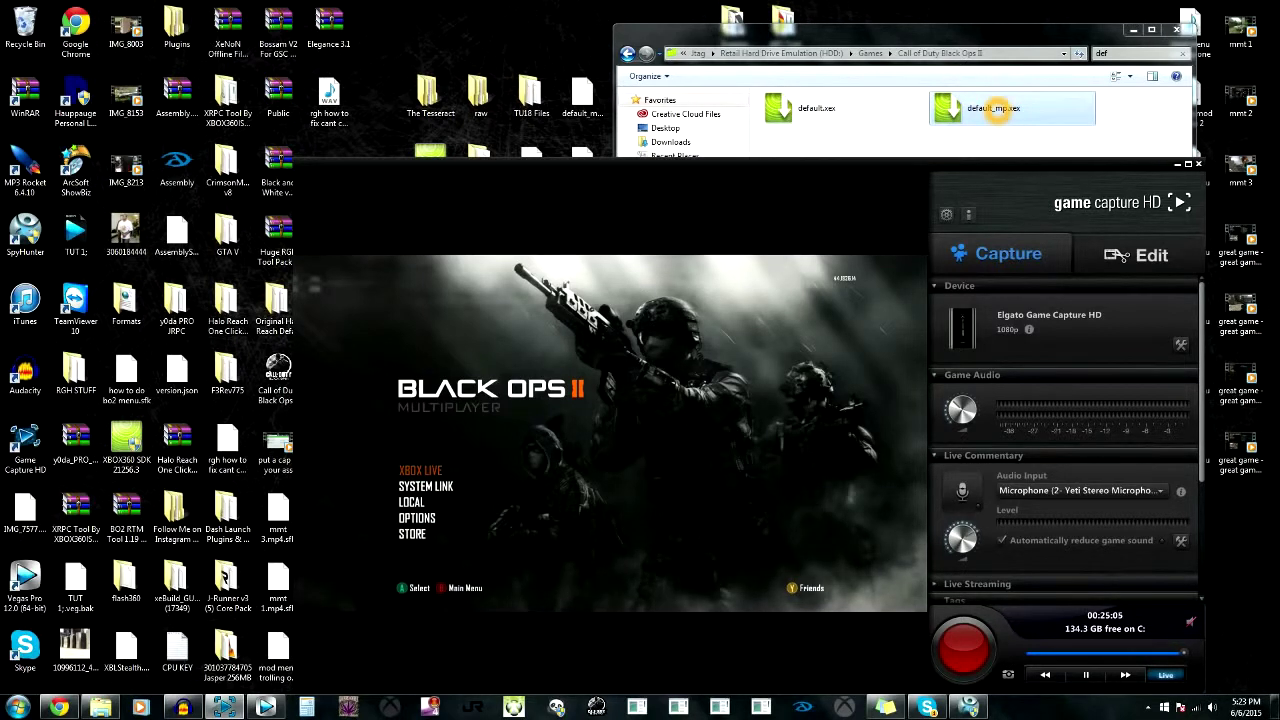
{"action": "left_click", "coordinate": [817, 108]}
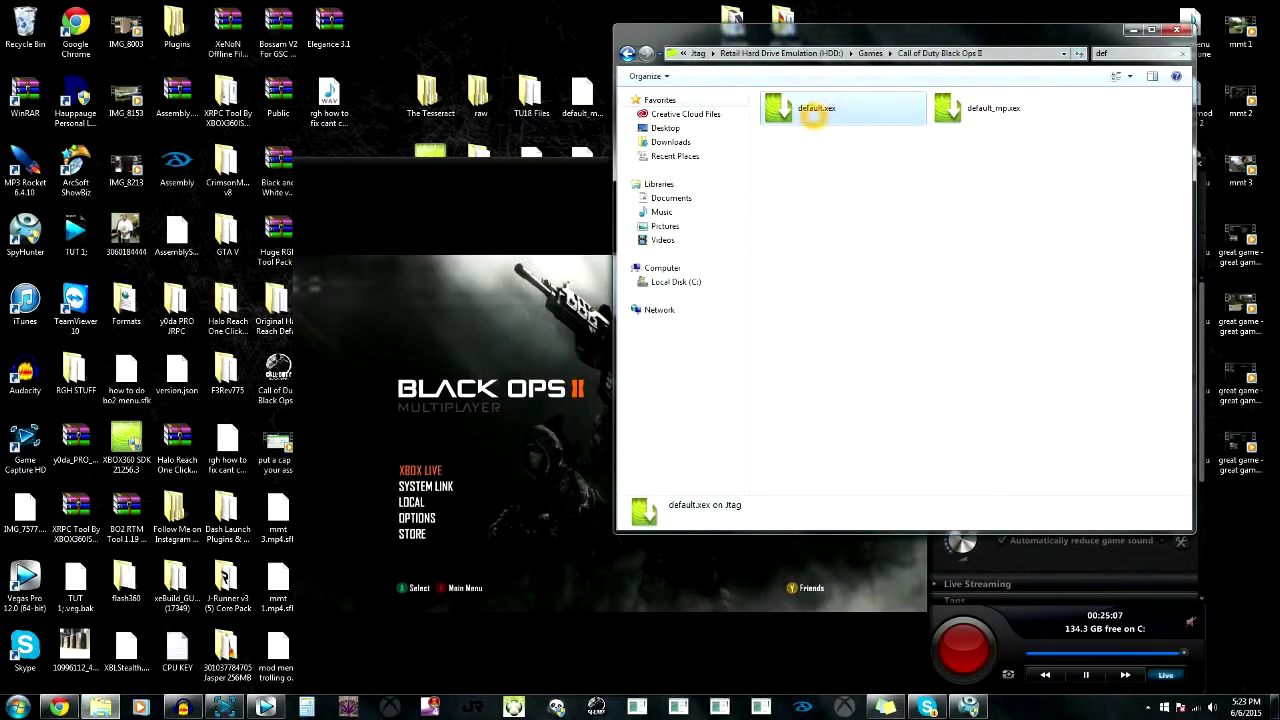
{"action": "left_click", "coordinate": [582, 170]}
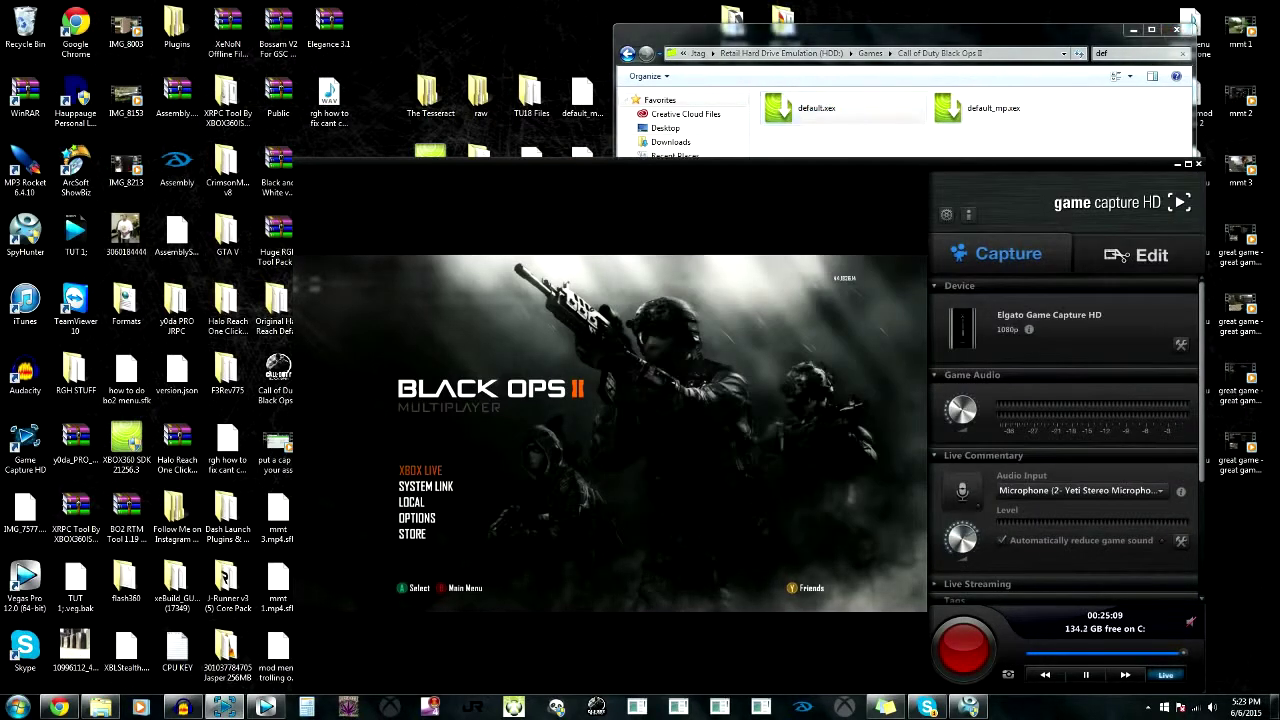